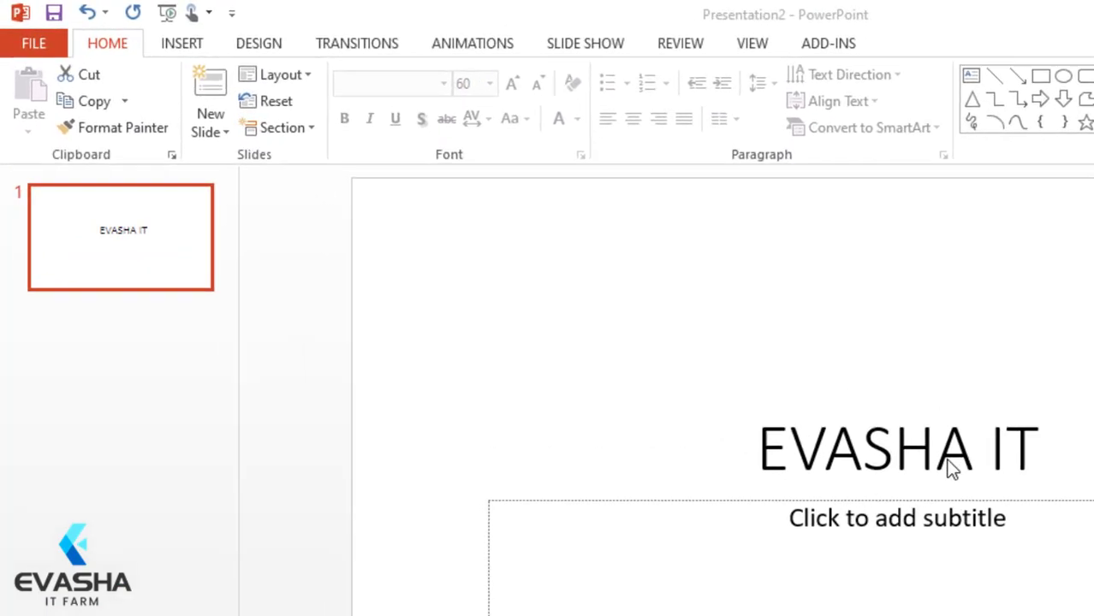
left_click(740, 420)
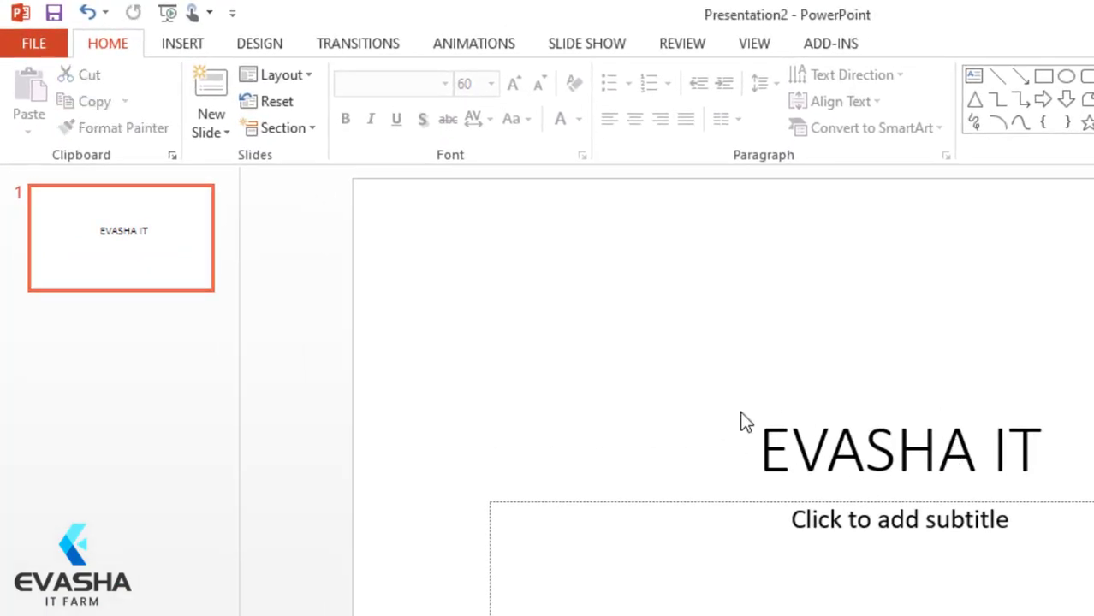
left_click(865, 449)
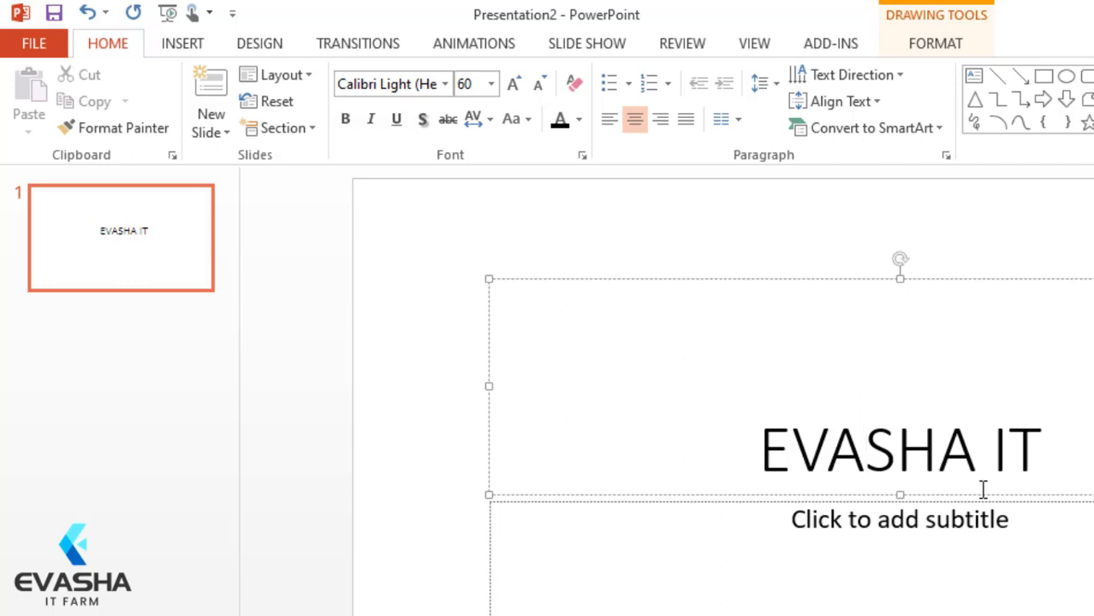
left_click(759, 555)
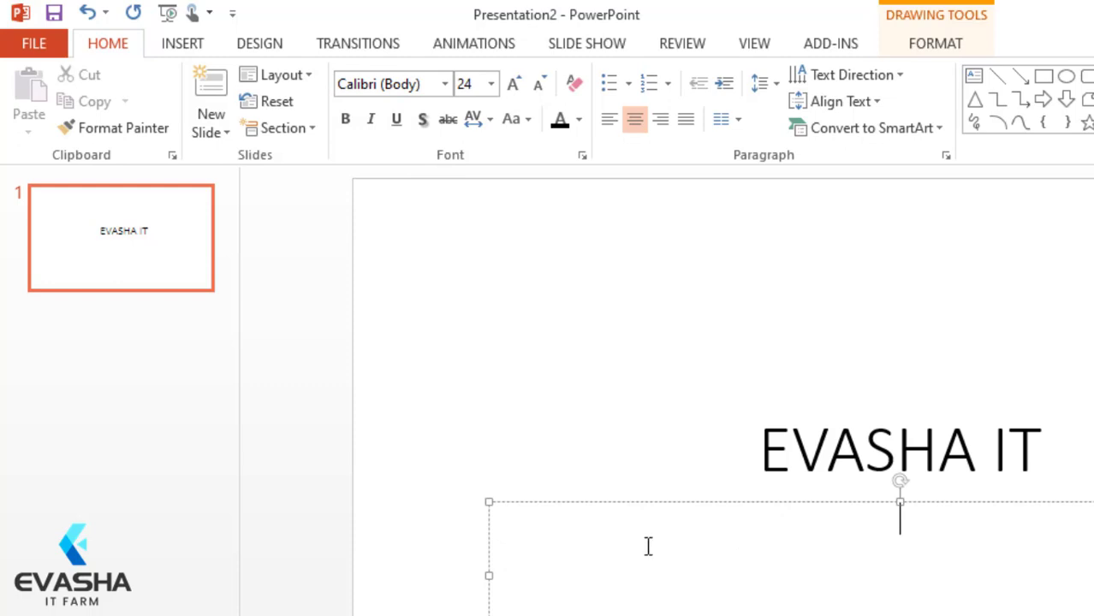
left_click(384, 323)
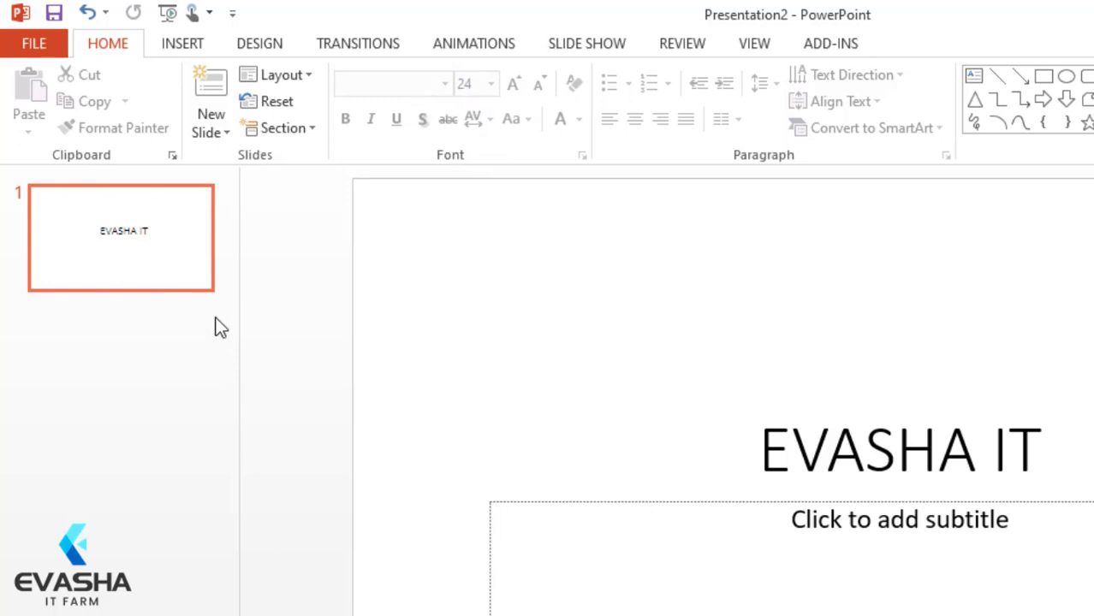
left_click(874, 453)
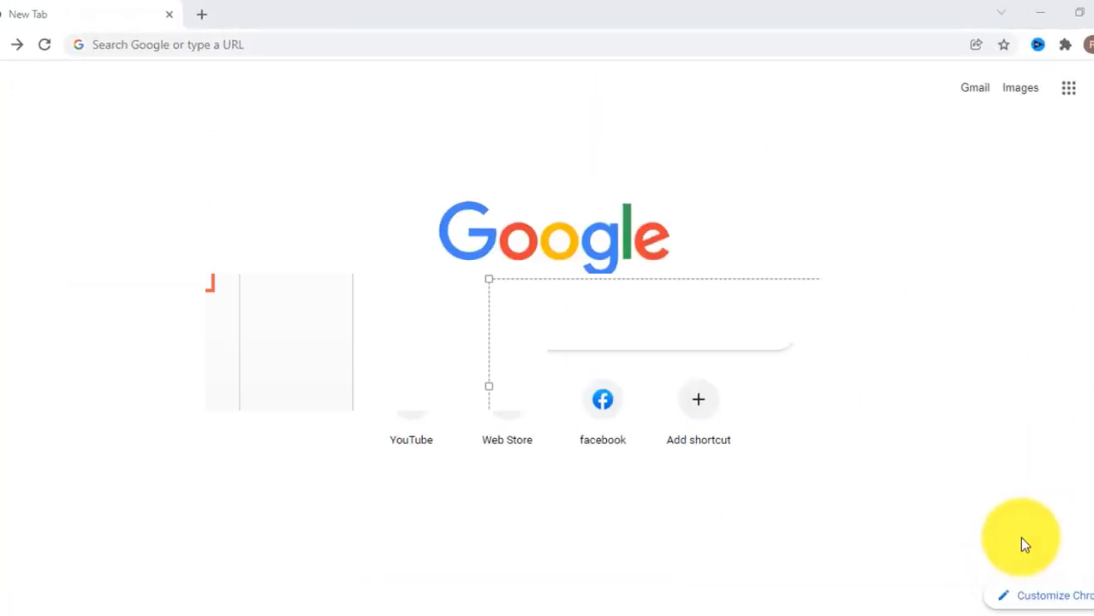
Step: Switch to Chrome and search Google for "evasha it"
left_click(422, 330)
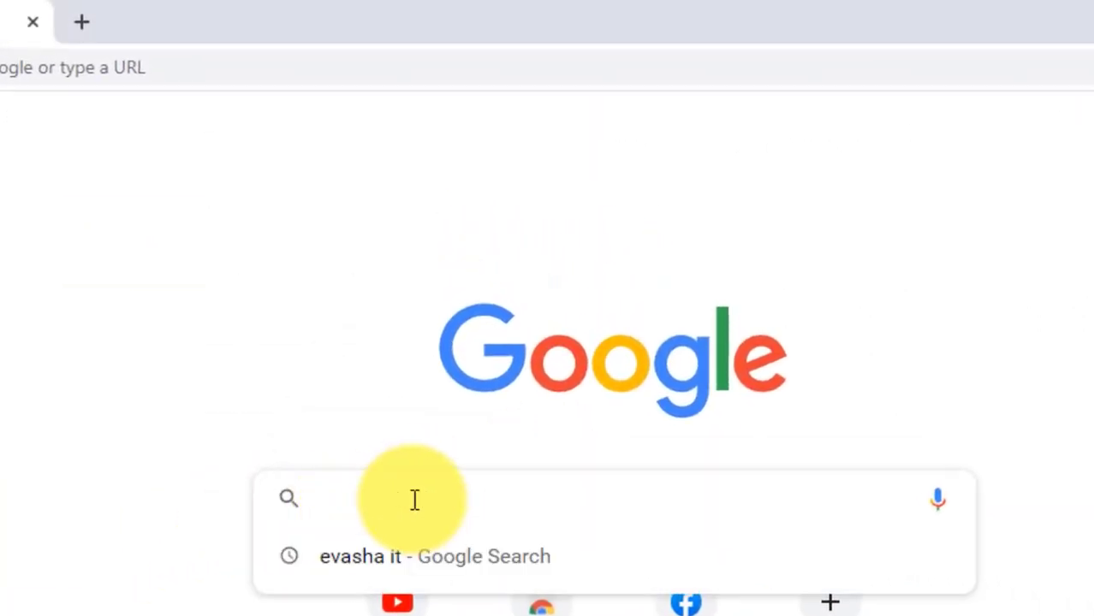
type("ev")
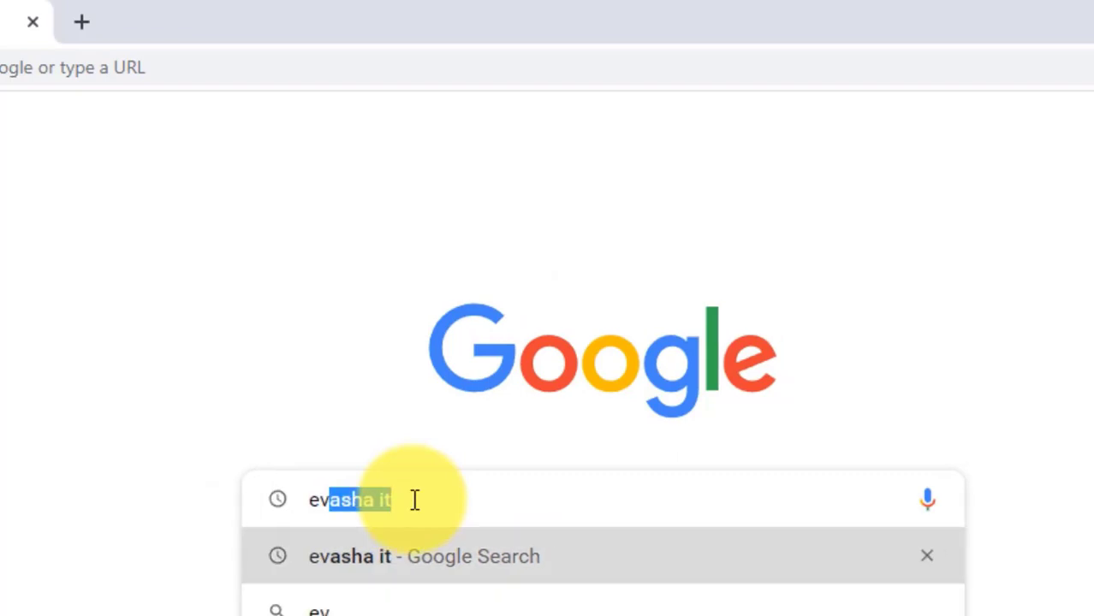
type("asha it")
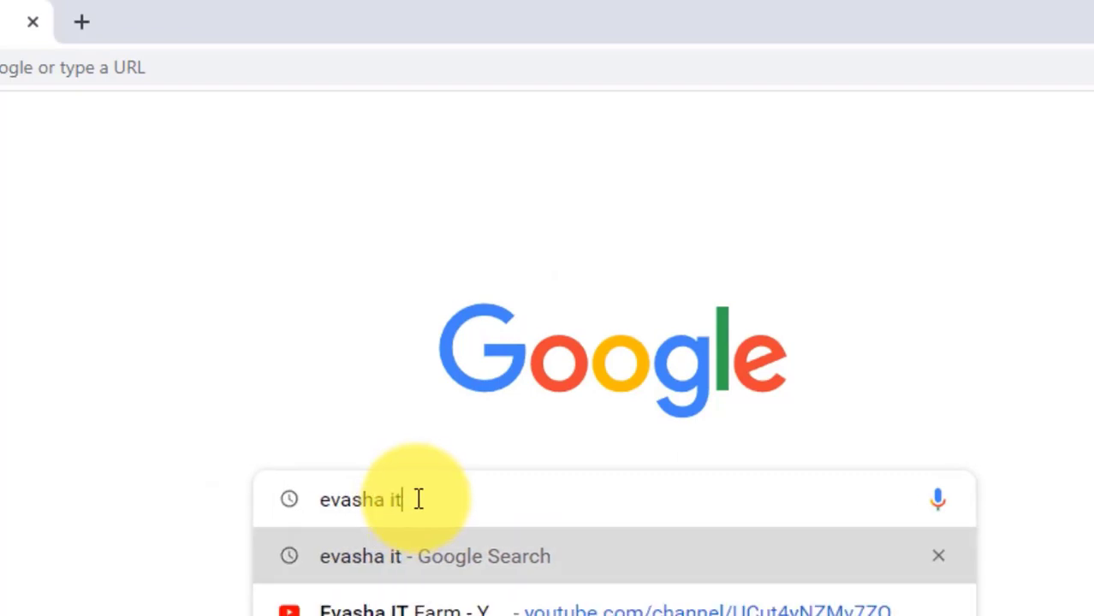
key("Return")
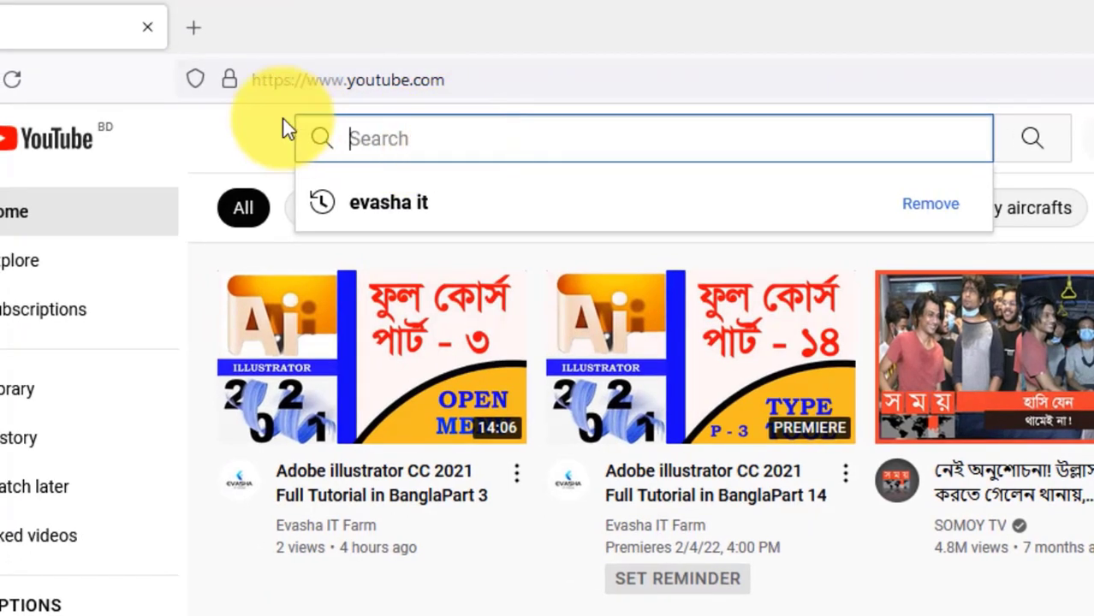
Step: Search YouTube in Firefox for "evasha it" and open the Evasha IT Farm channel
type("evas")
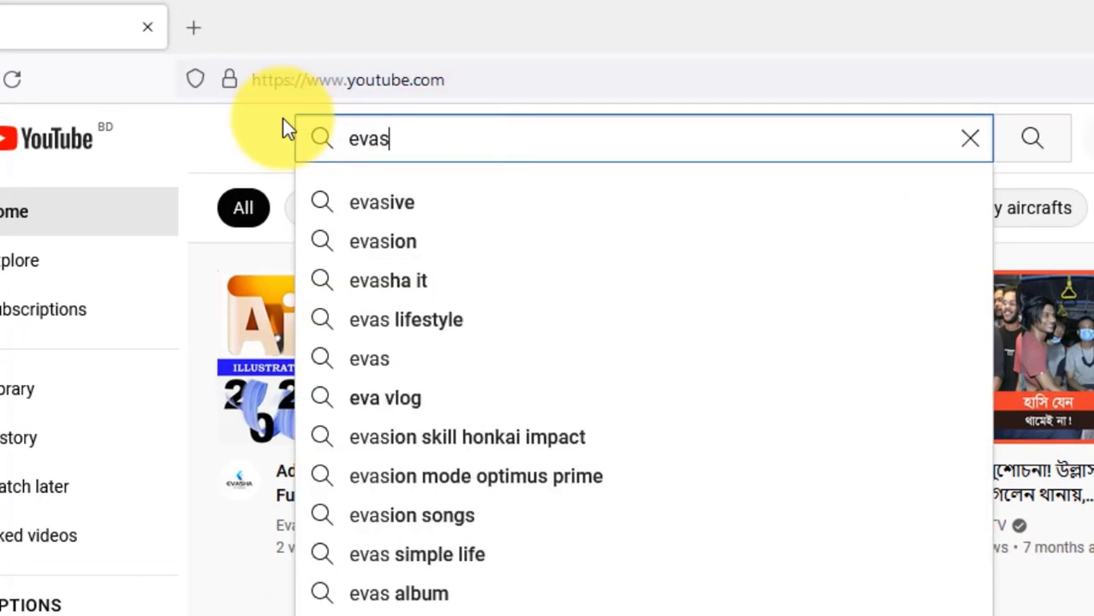
type("ha it")
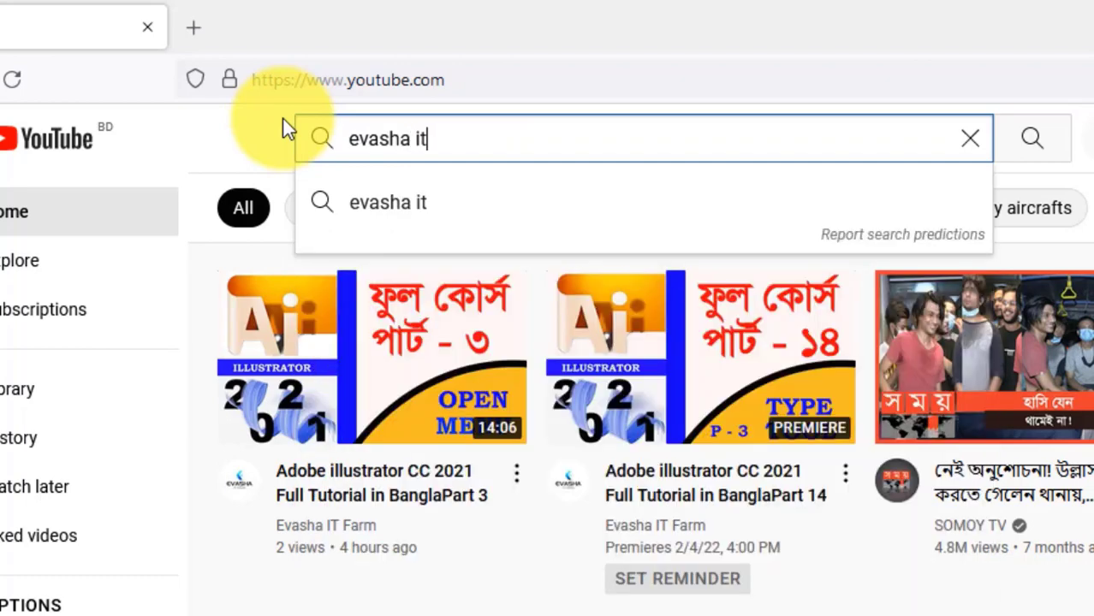
left_click(1037, 148)
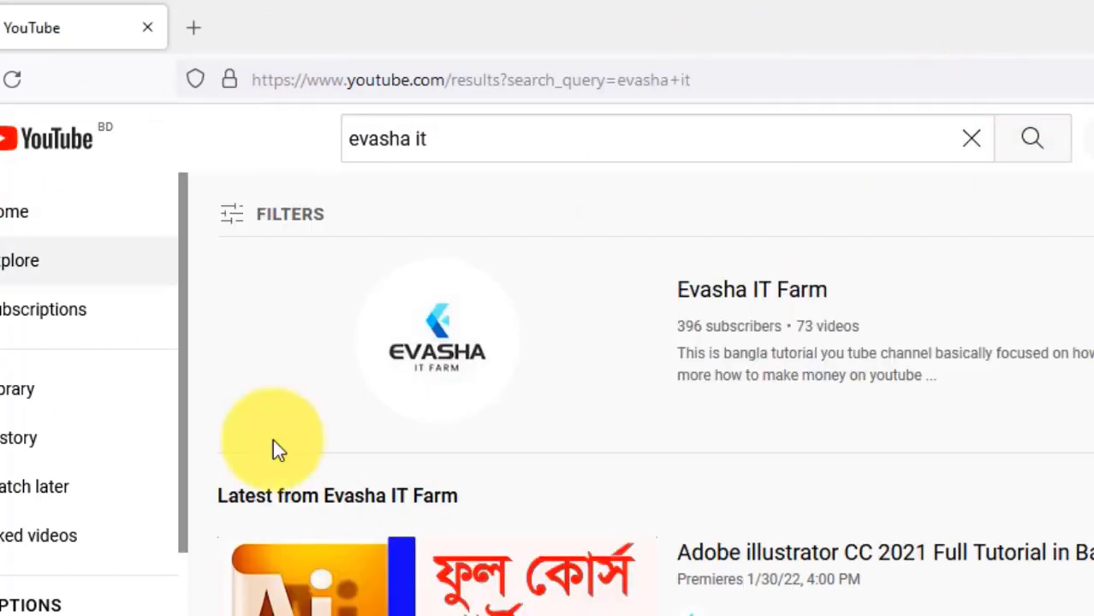
left_click(417, 349)
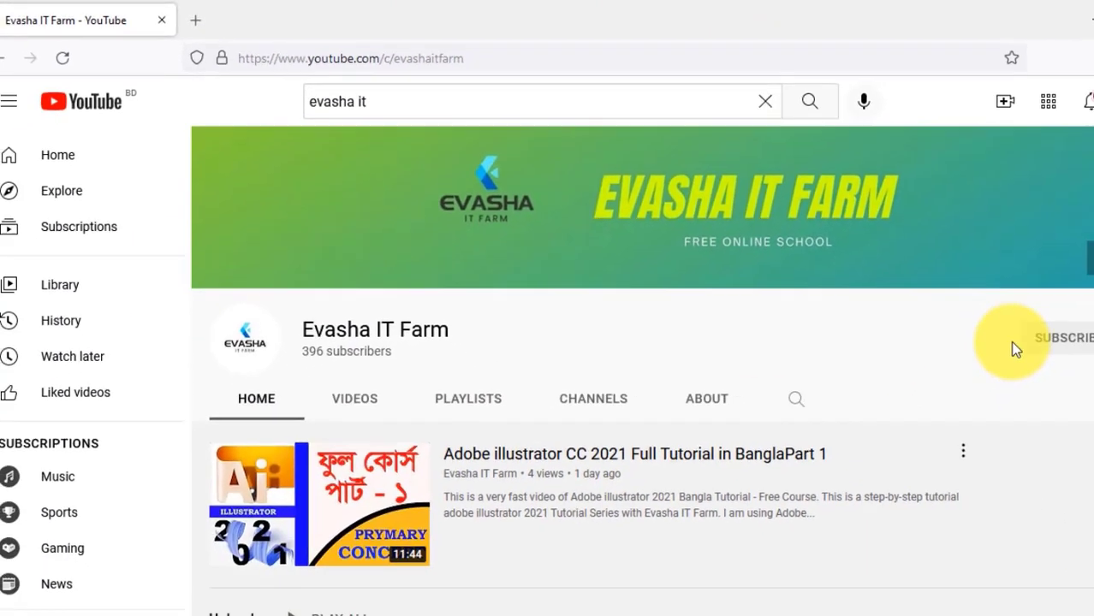
Step: Unsubscribe from the Evasha IT Farm channel
left_click(1037, 344)
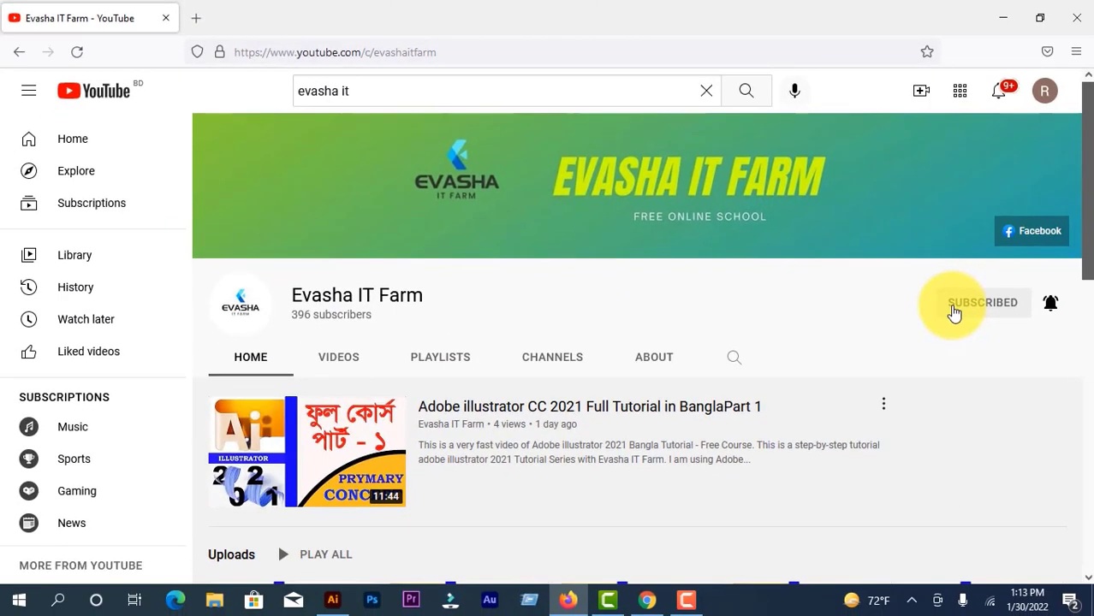
left_click(955, 313)
Step: Look through the Evasha IT Farm channel's created playlists and its list of uploaded videos
scroll(512, 317, "down", 2)
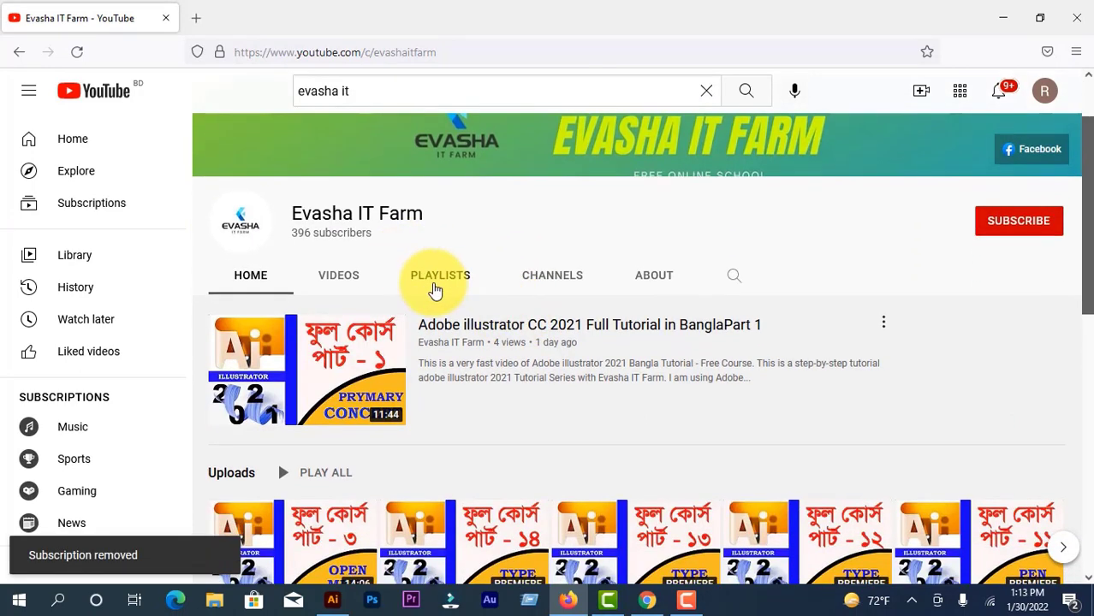
left_click(435, 284)
scroll(500, 372, "down", 3)
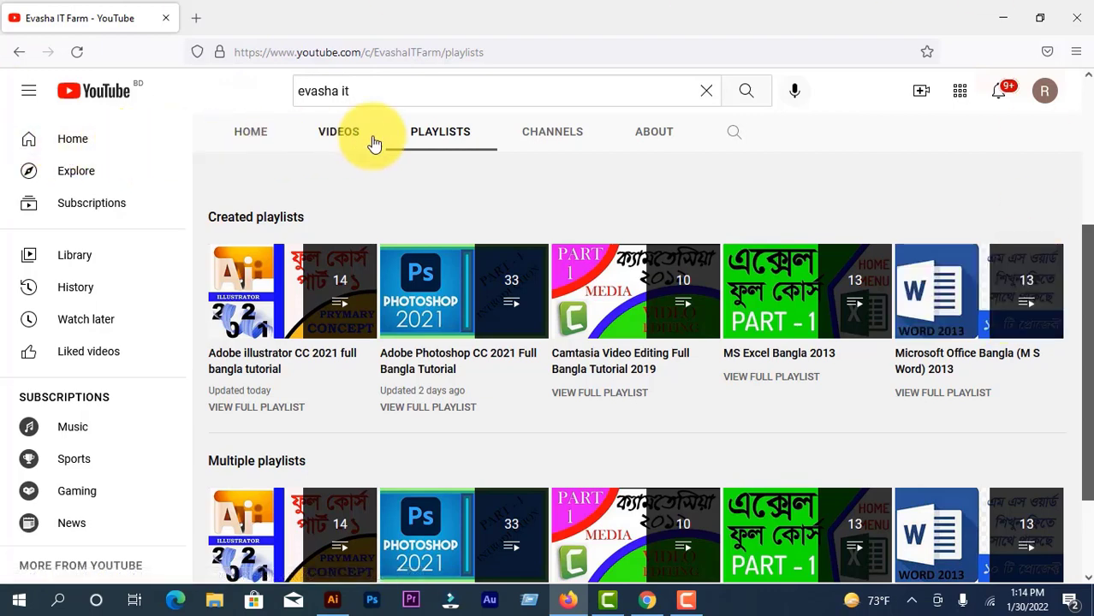
left_click(344, 137)
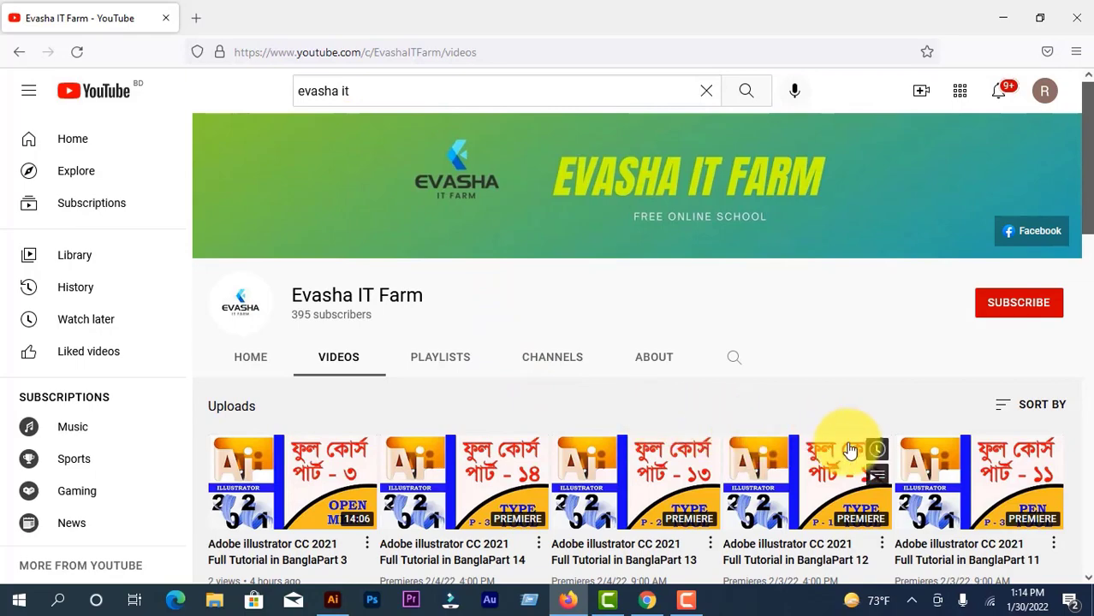
scroll(567, 432, "down", 2)
scroll(567, 428, "down", 3)
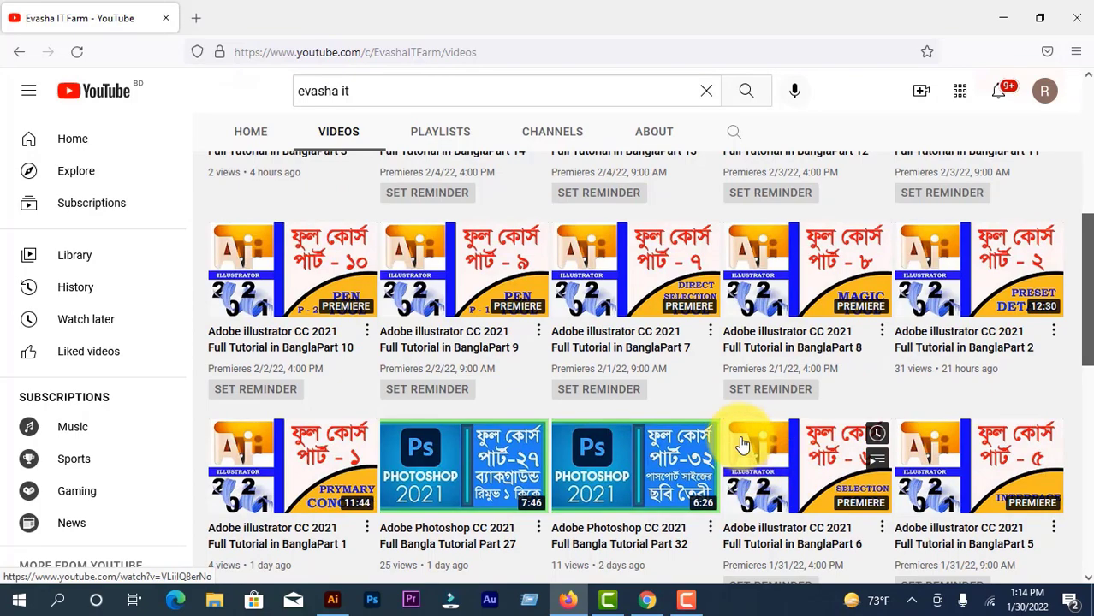
scroll(852, 416, "down", 4)
scroll(859, 432, "down", 10)
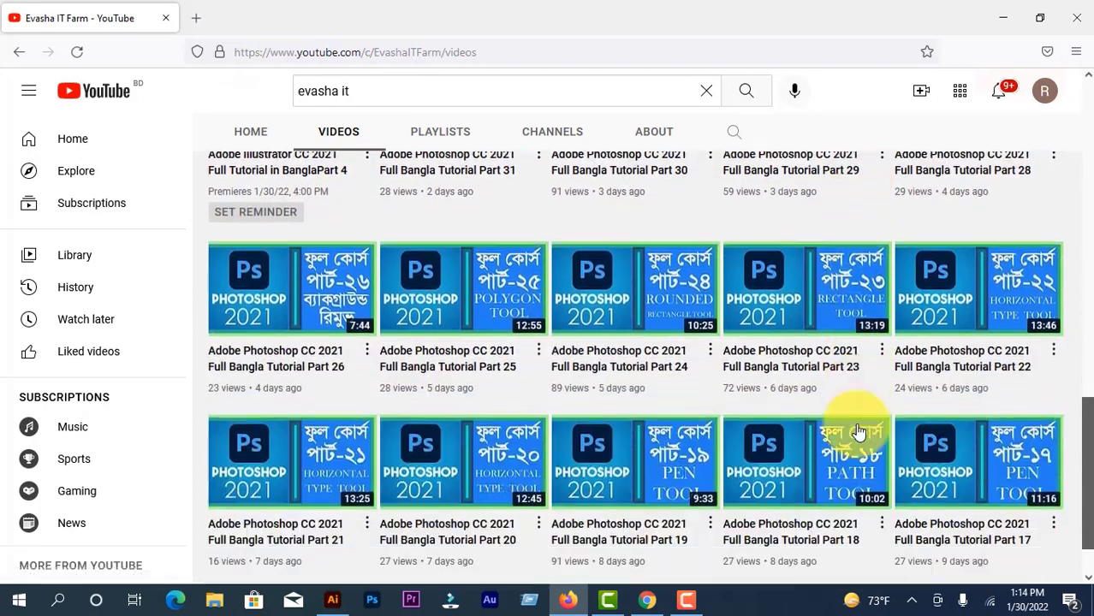
scroll(857, 428, "down", 9)
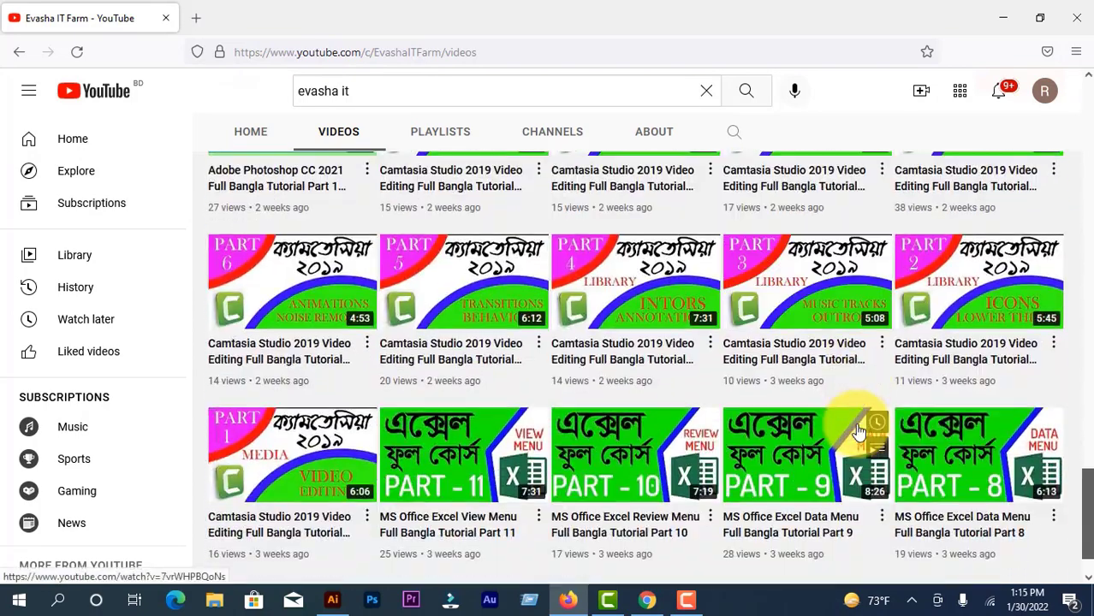
scroll(858, 428, "up", 20)
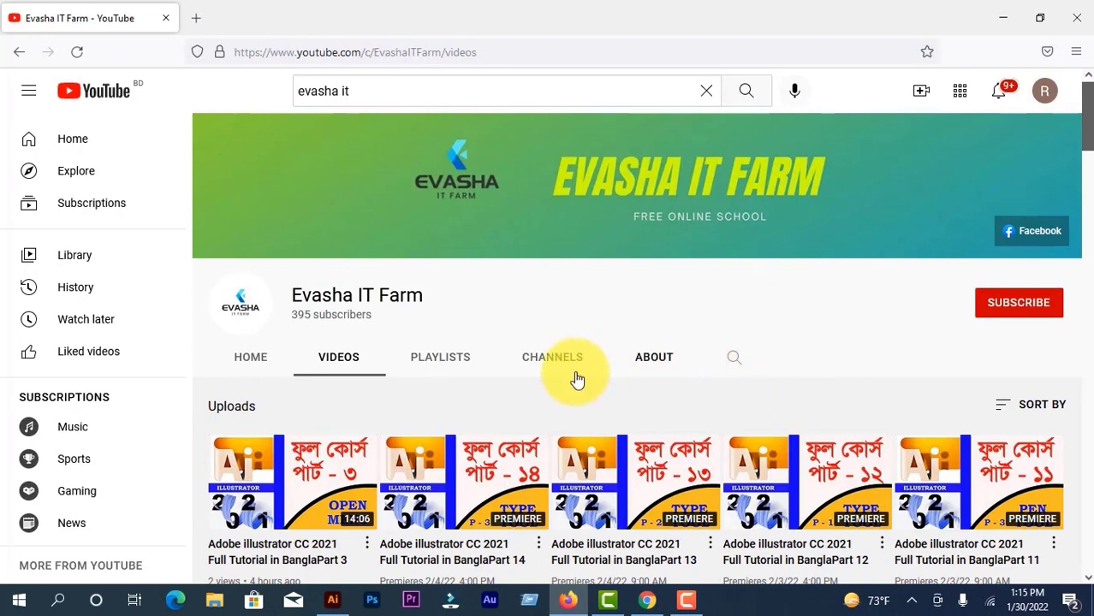
Step: Subscribe to the Evasha IT Farm channel and set its notification preference
left_click(1013, 305)
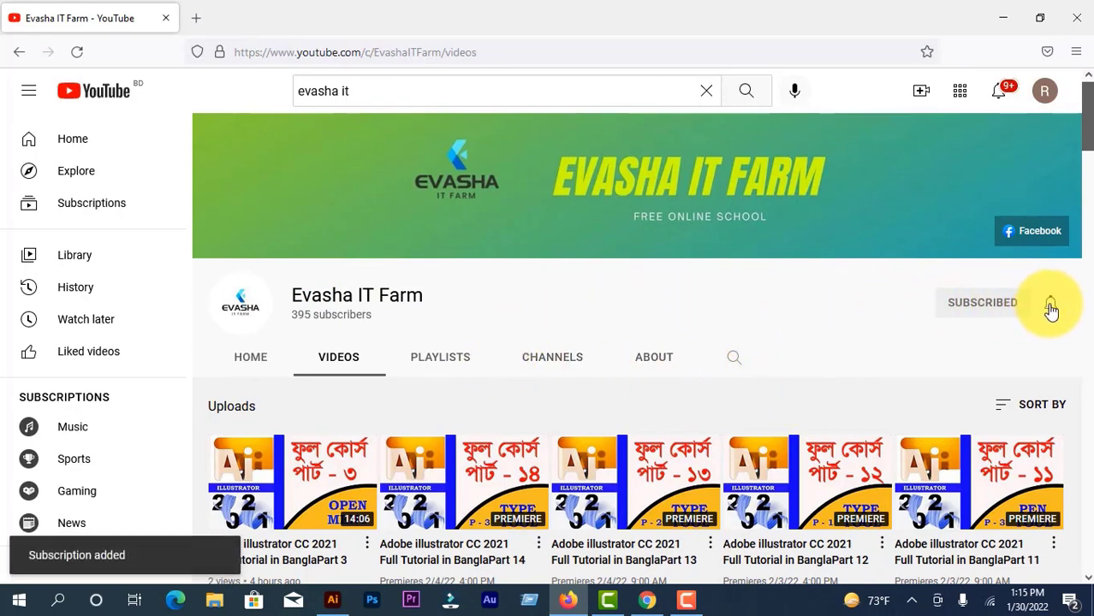
left_click(1050, 306)
left_click(975, 347)
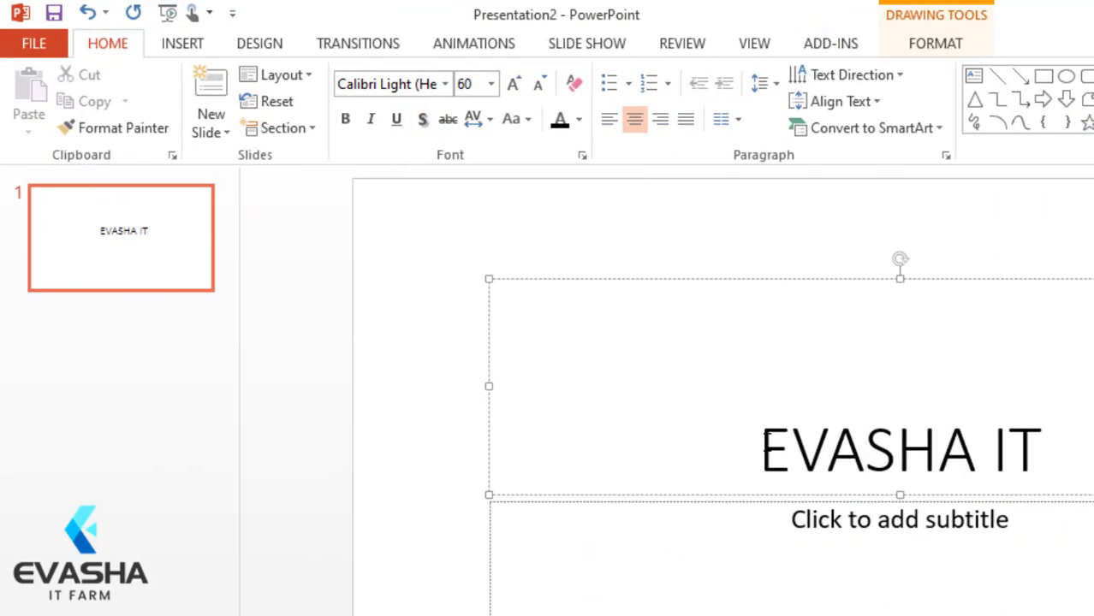
Step: Switch to PowerPoint and preview the Arial Black font on the slide title "EVASHA IT" without applying it
left_click_drag(1059, 454, 908, 454)
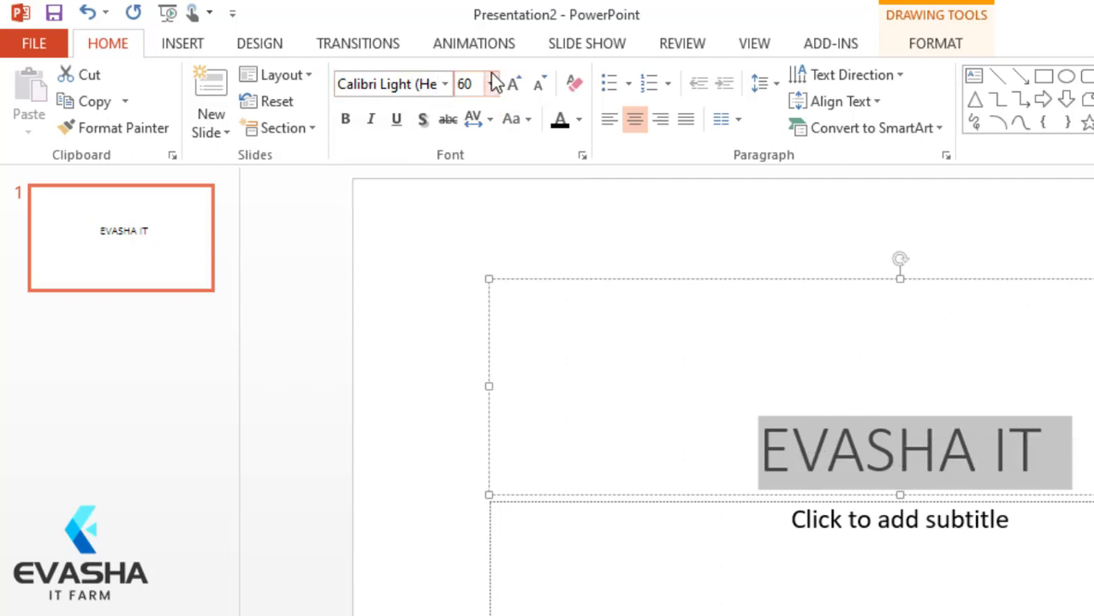
left_click(445, 85)
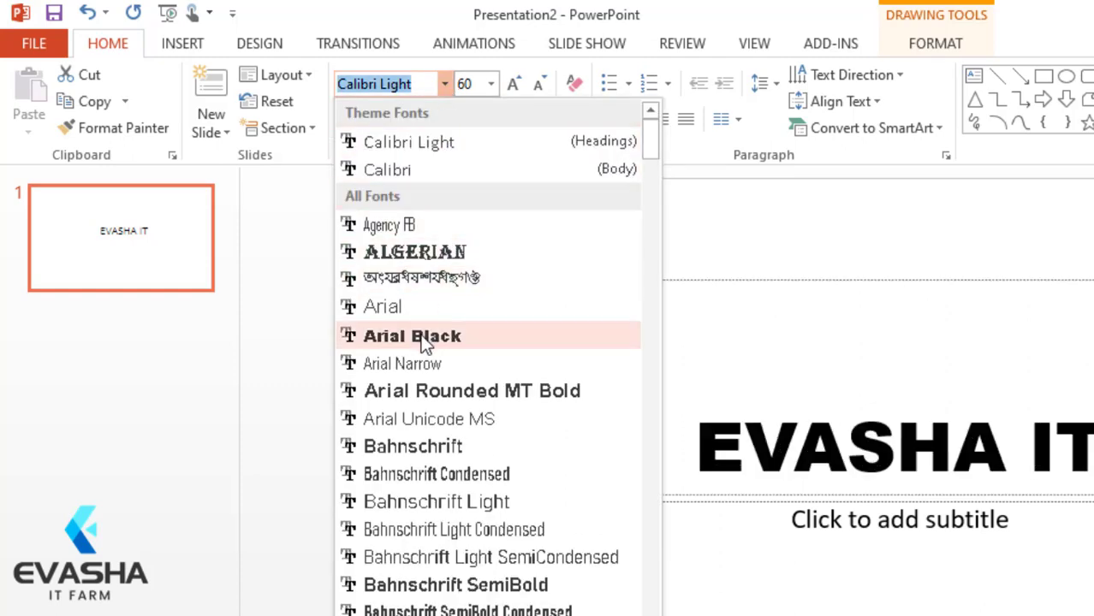
left_click(563, 101)
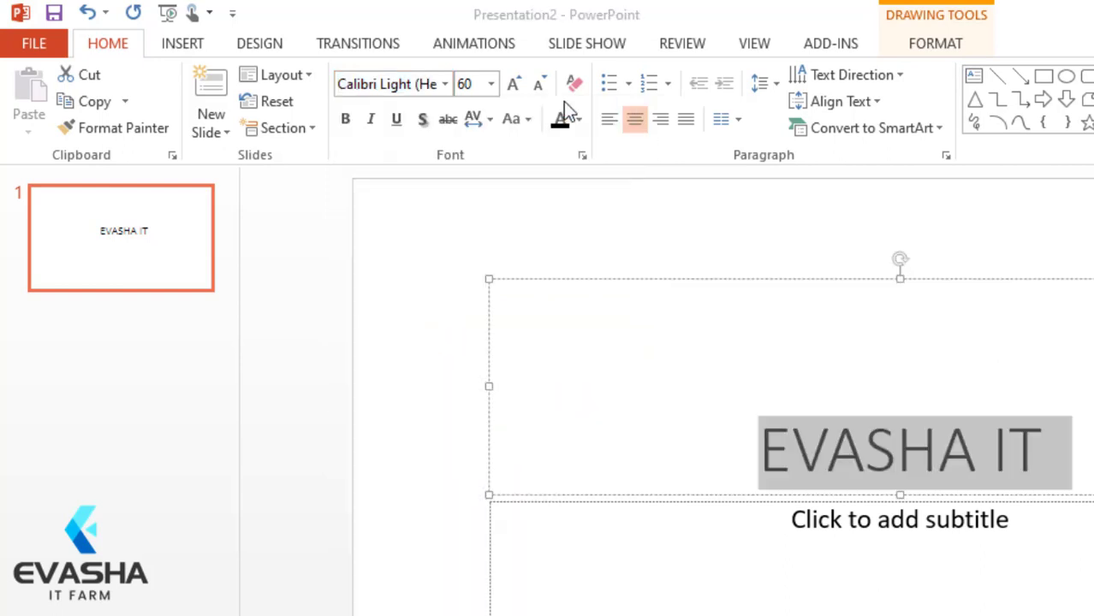
Step: Examine the full list of available fonts for the slide title, then close it without choosing one and deselect the text
left_click(444, 84)
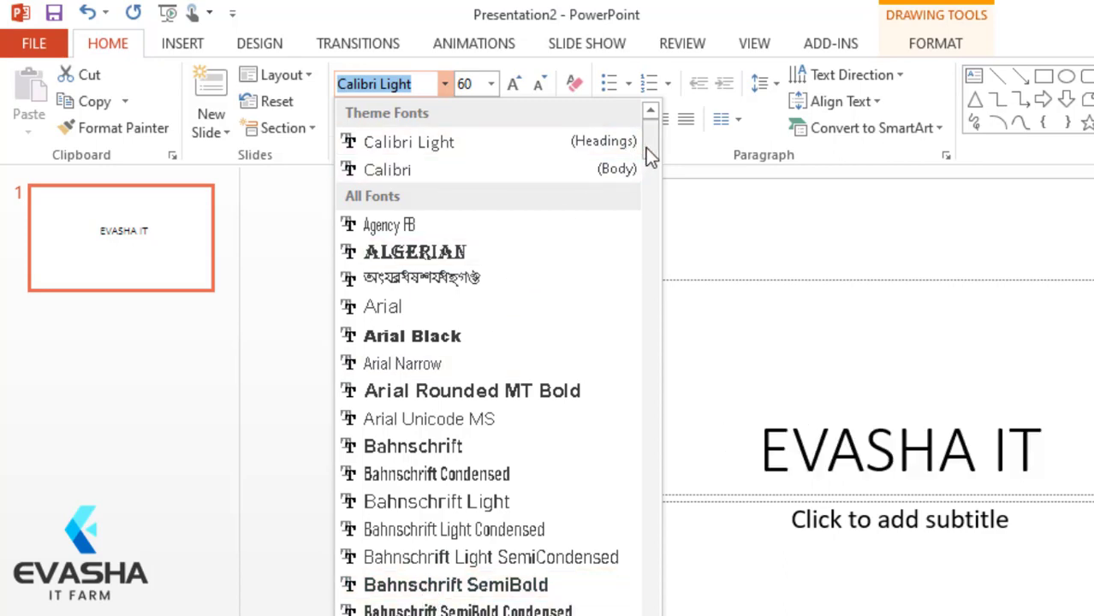
left_click_drag(645, 147, 645, 186)
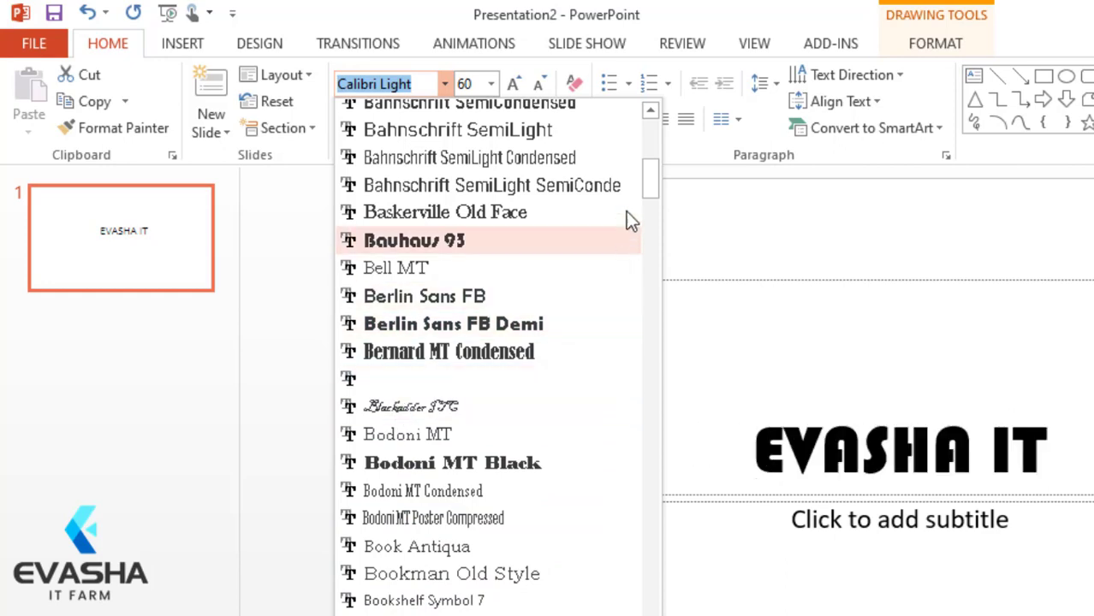
scroll(628, 342, "down", 4)
scroll(626, 337, "down", 20)
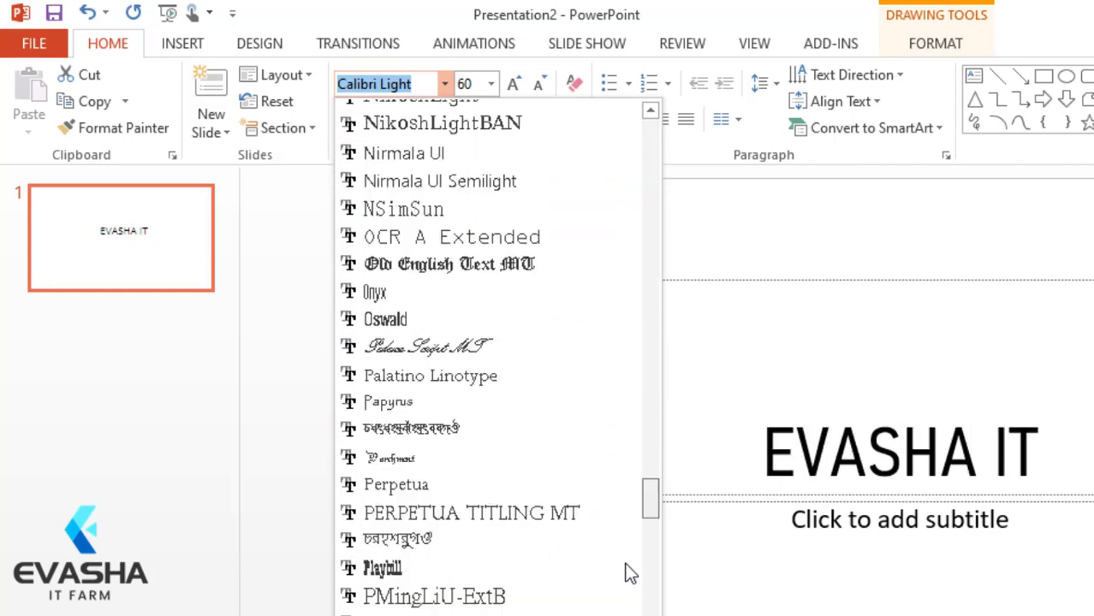
scroll(496, 359, "down", 3)
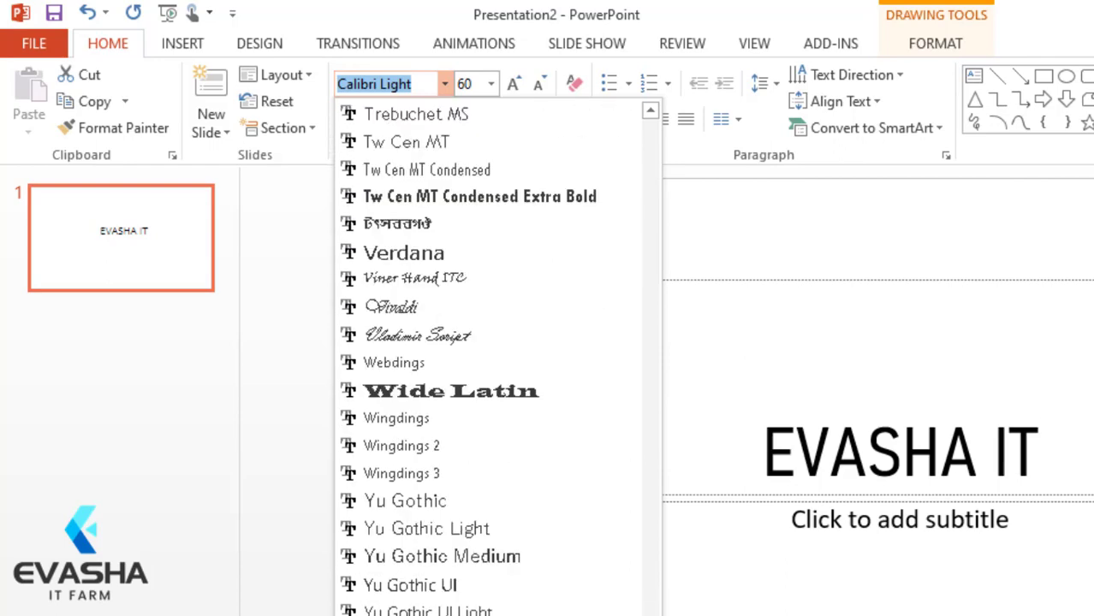
scroll(804, 469, "up", 20)
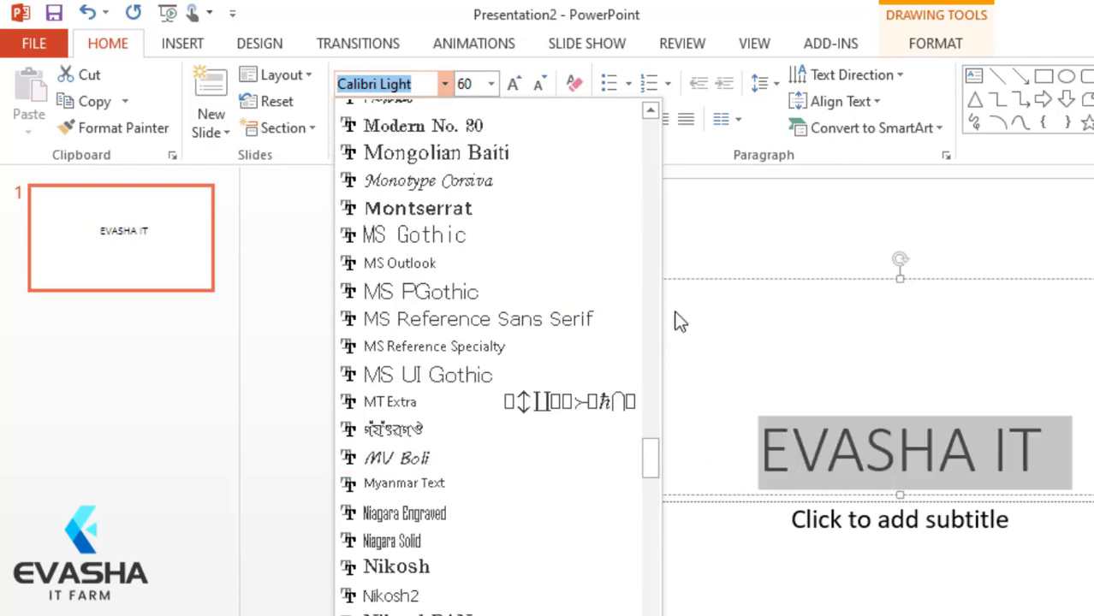
scroll(645, 253, "up", 20)
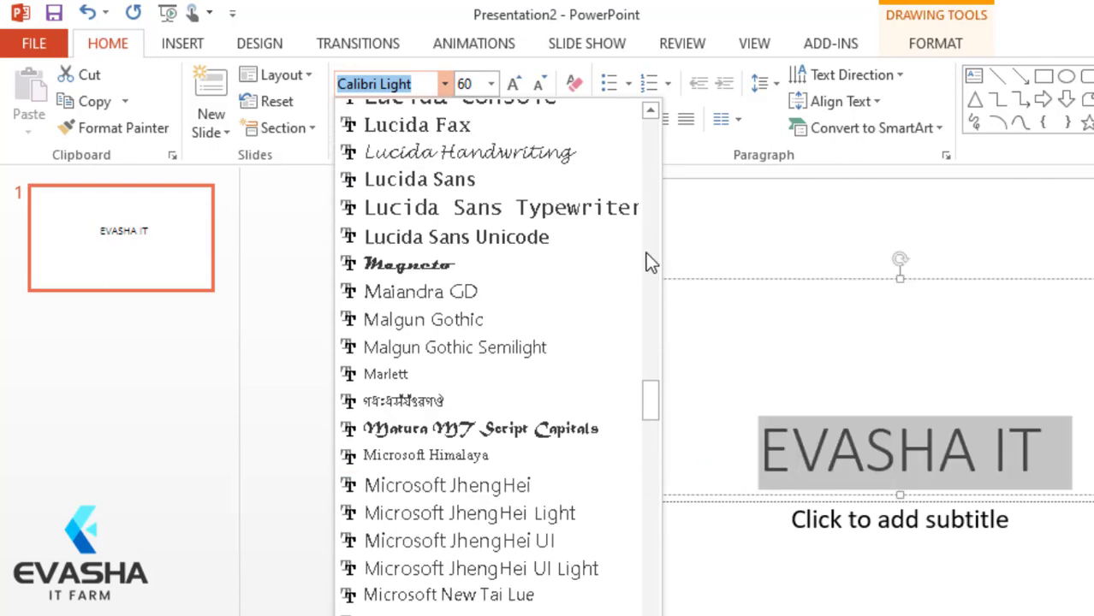
scroll(645, 252, "up", 20)
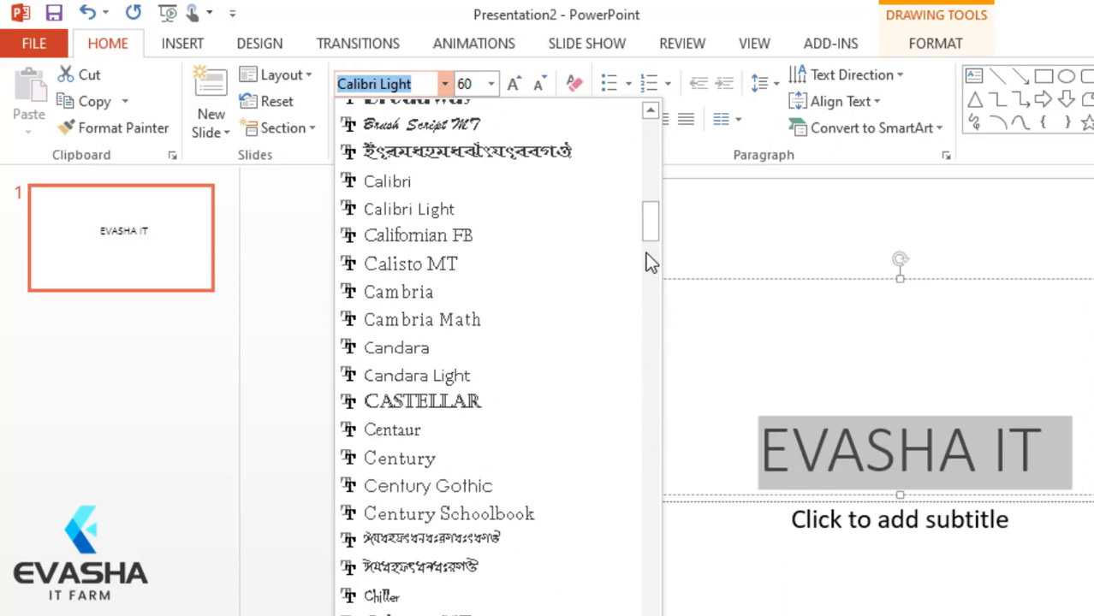
key("Escape")
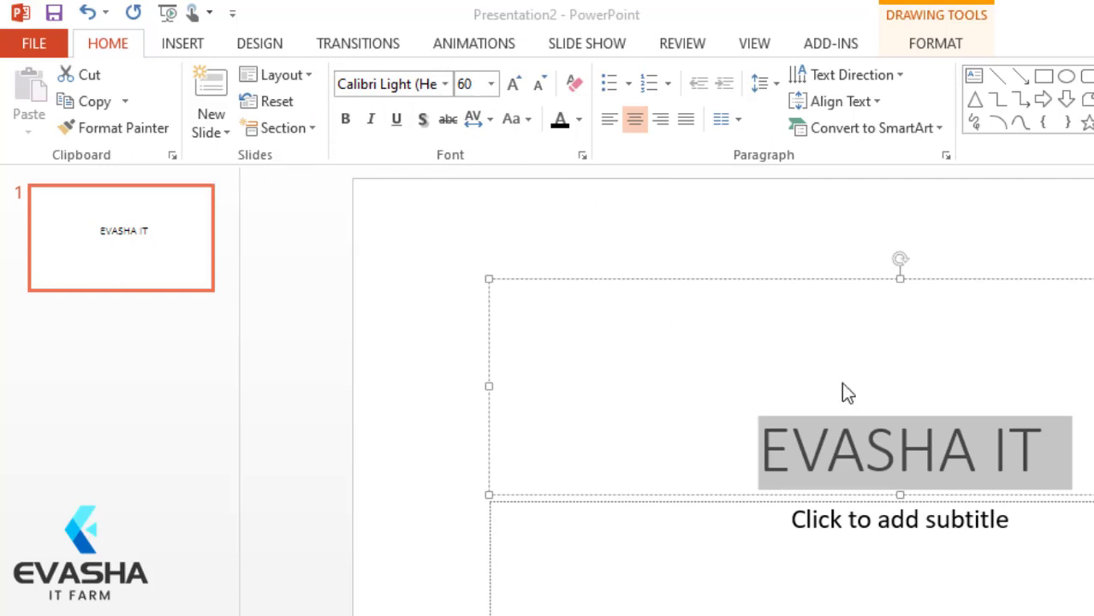
left_click(937, 446)
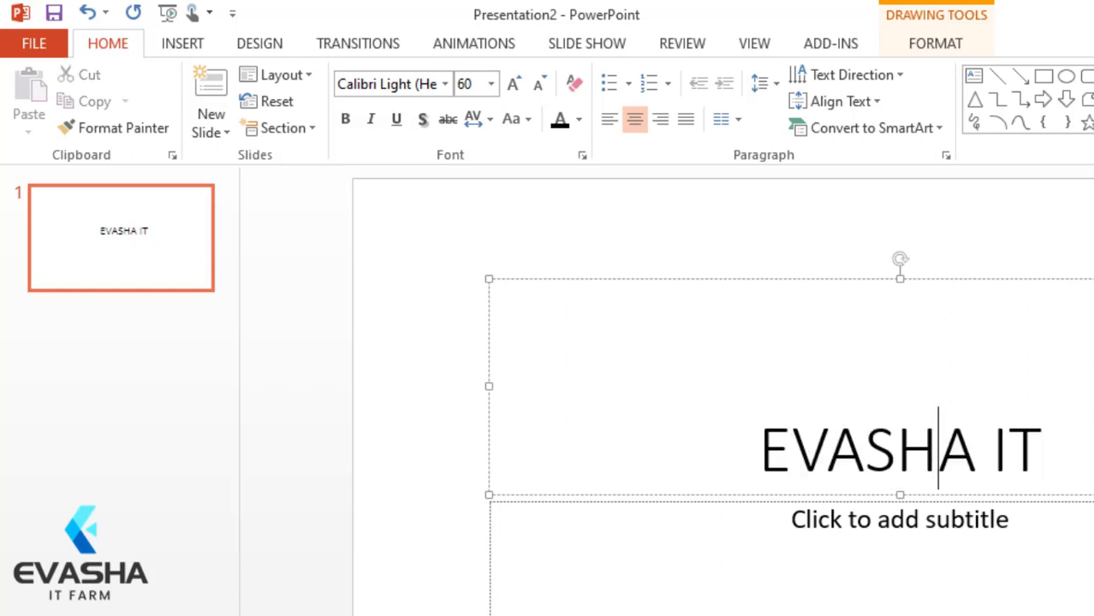
Step: Preview other font sizes, such as 72, on the slide title "EVASHA IT" without applying any of them
left_click_drag(1069, 442, 819, 442)
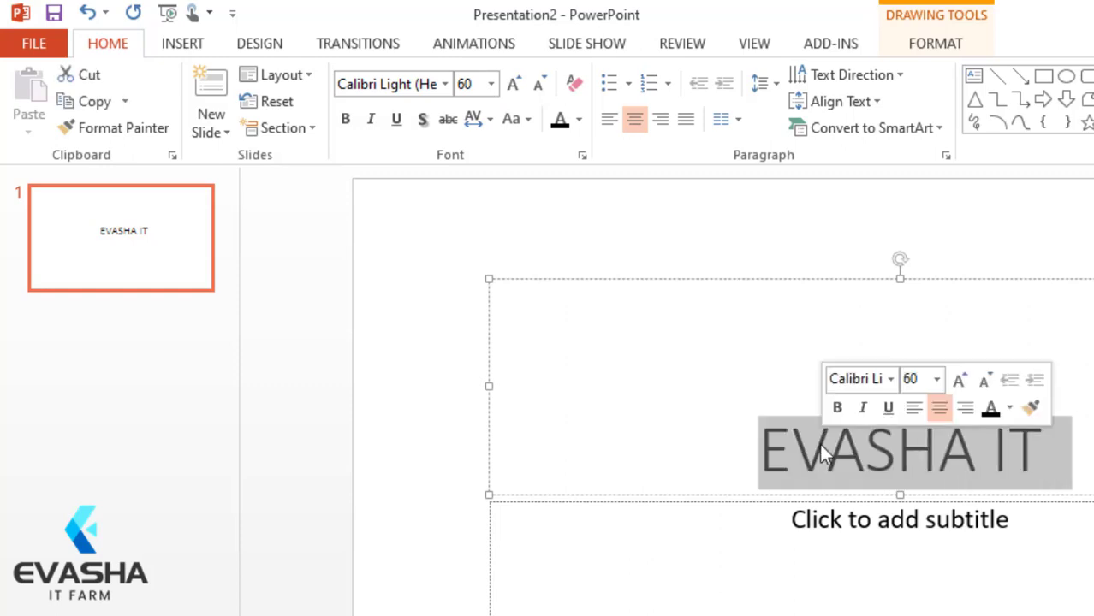
left_click(490, 84)
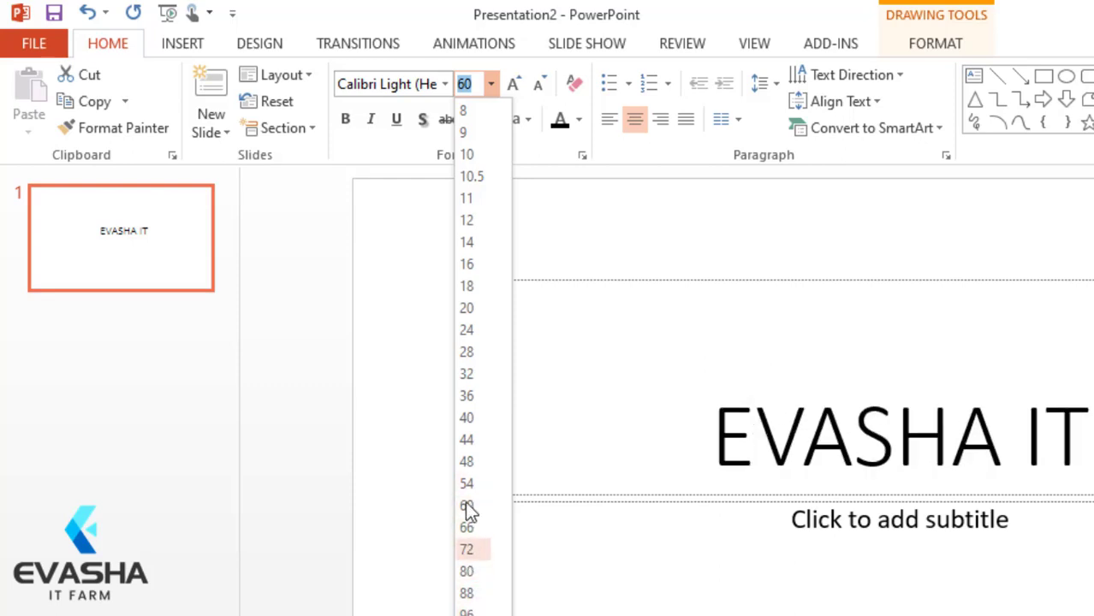
left_click(548, 206)
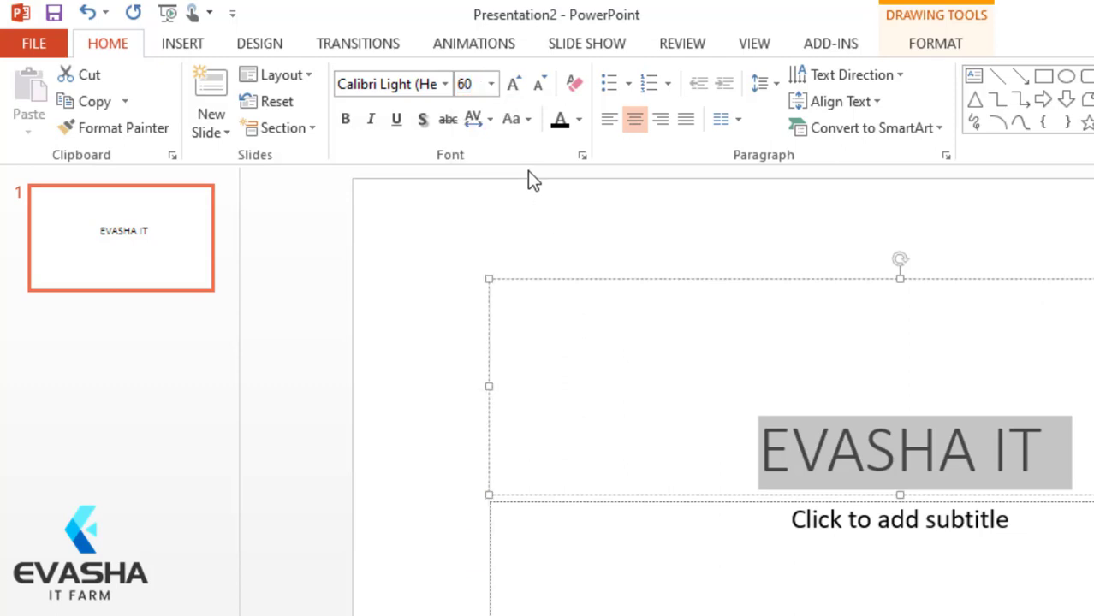
Step: Set the font size of the slide title "EVASHA IT" to the custom value 100
left_click(464, 84)
left_click_drag(464, 84, 460, 83)
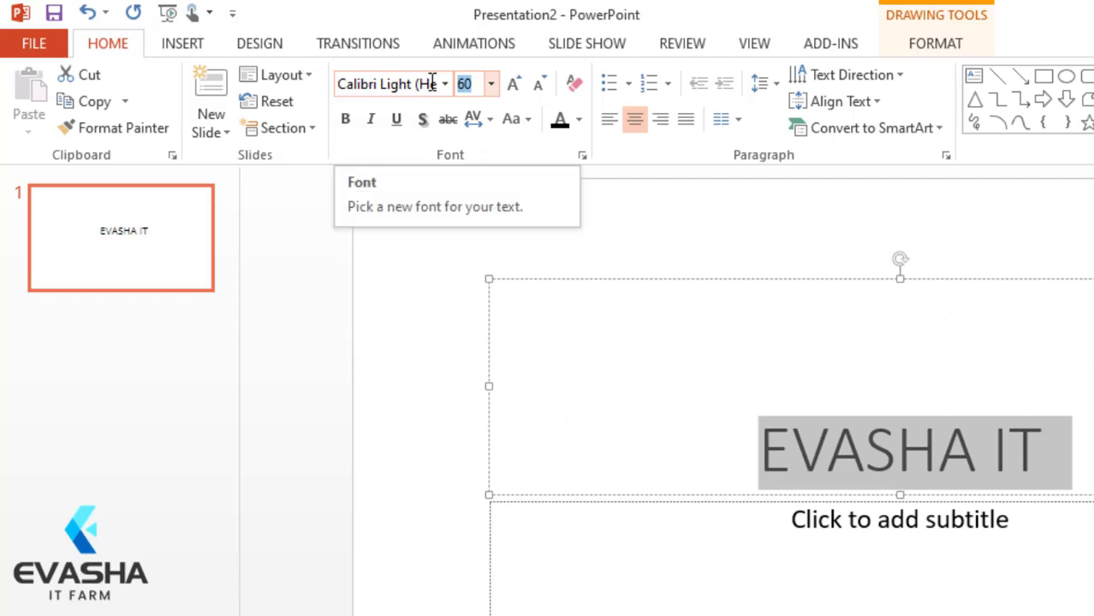
left_click(491, 84)
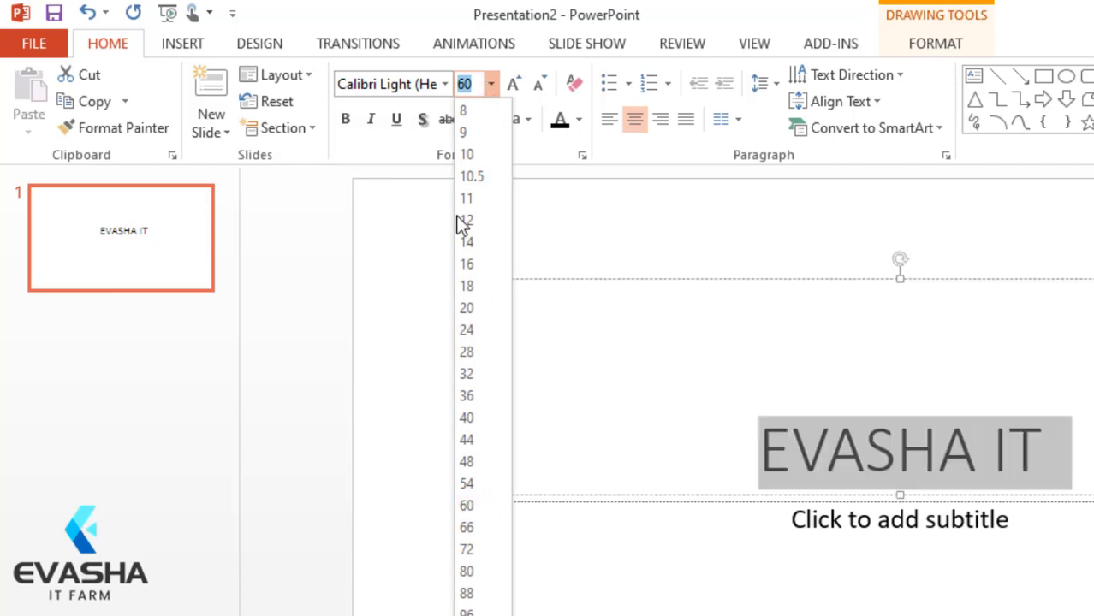
left_click(471, 84)
left_click(490, 84)
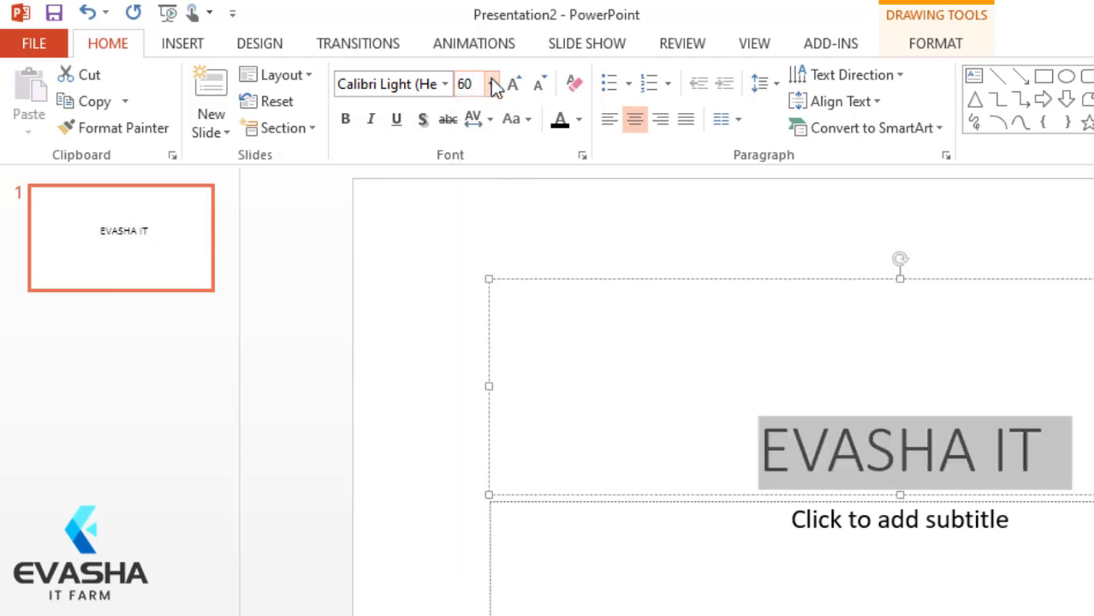
left_click(468, 84)
type("100")
key("Return")
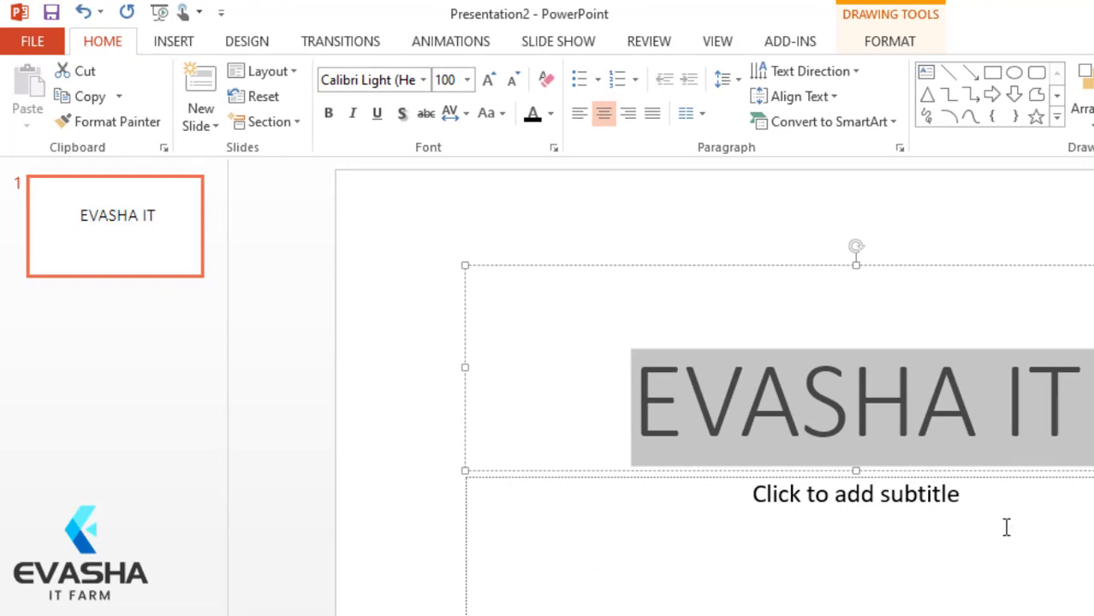
left_click(467, 80)
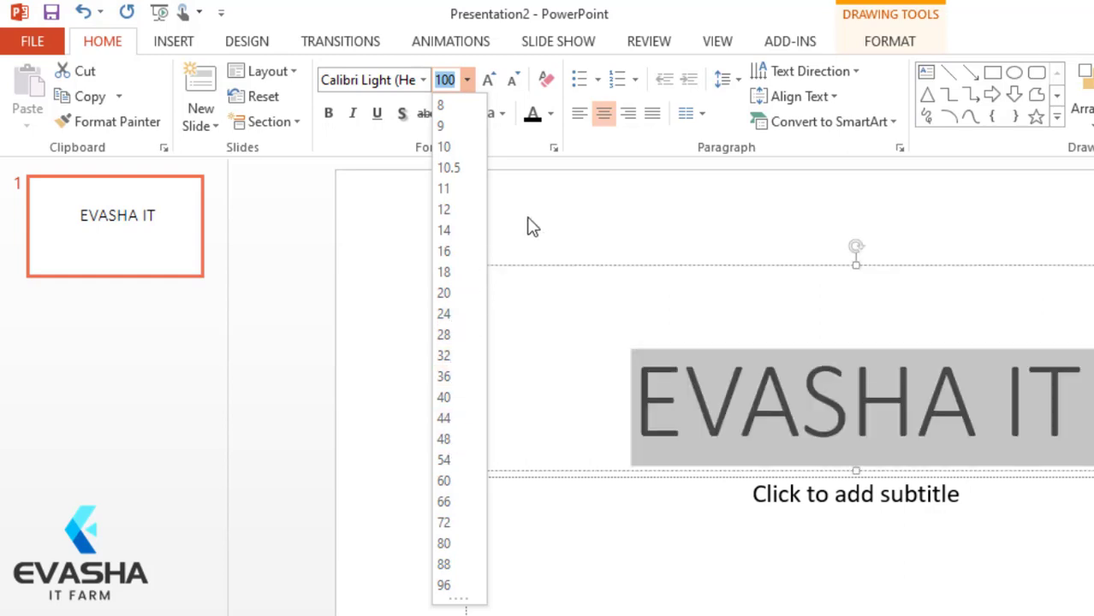
key("Return")
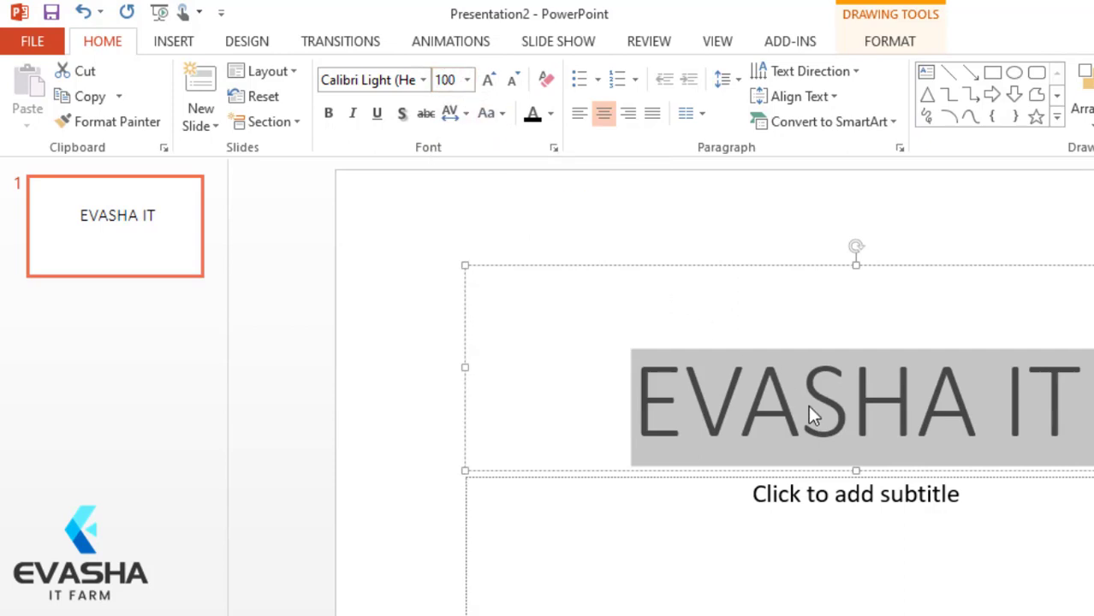
Step: Step the title's font size up to 144, down to 88, and back up to 96
left_click(499, 77)
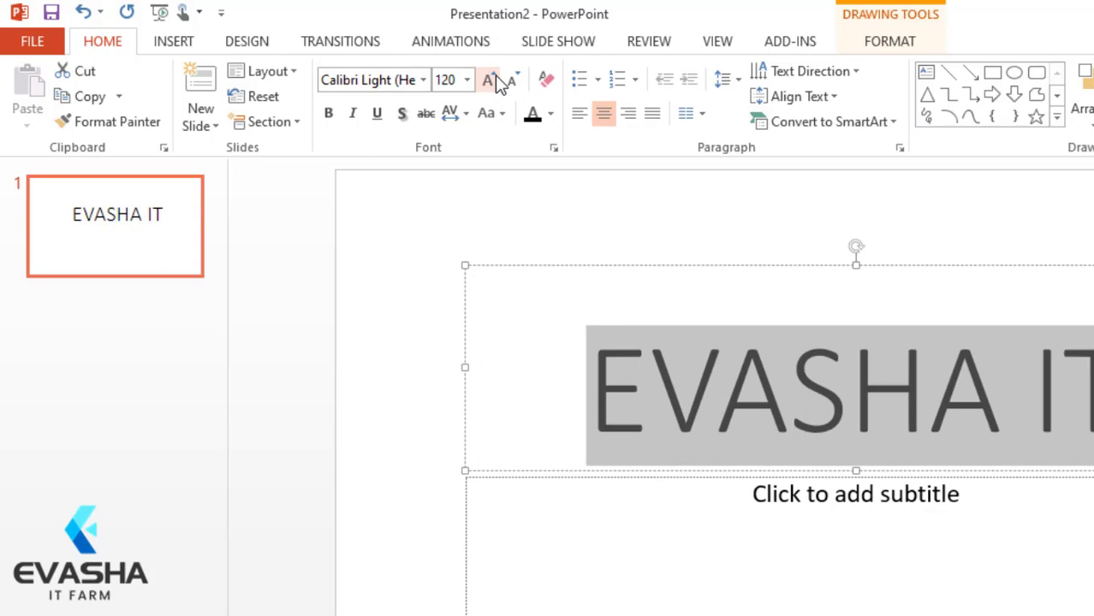
left_click(499, 80)
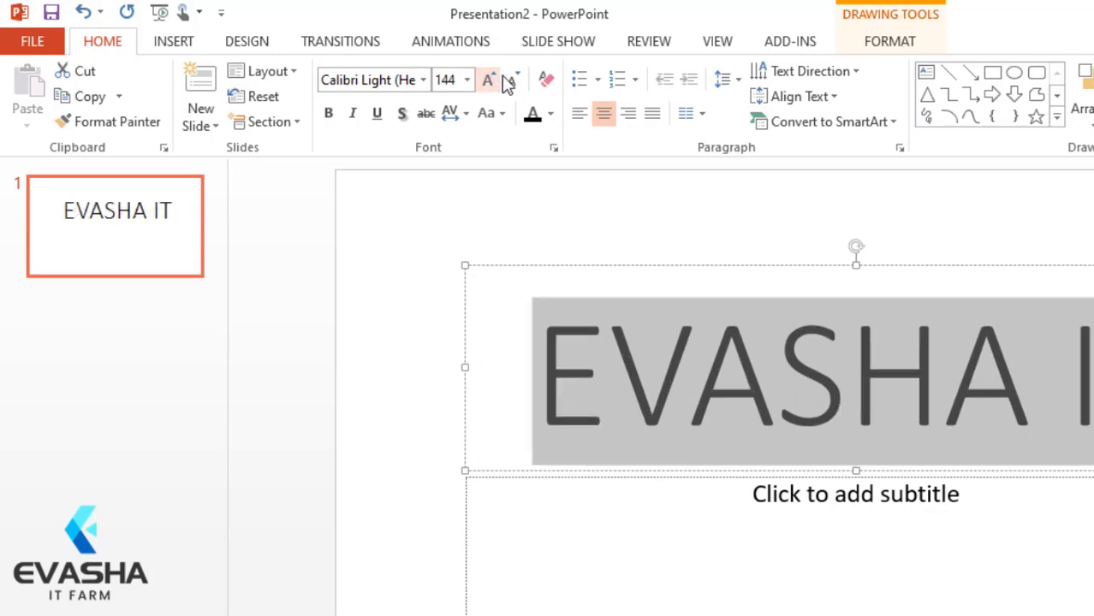
left_click(514, 82)
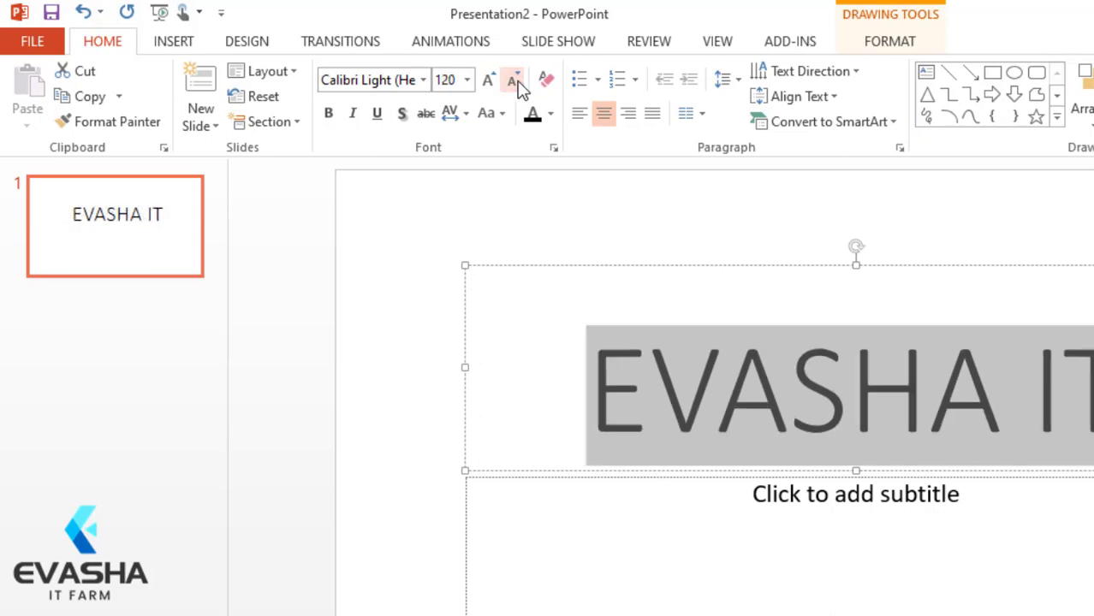
left_click(513, 81)
left_click(514, 82)
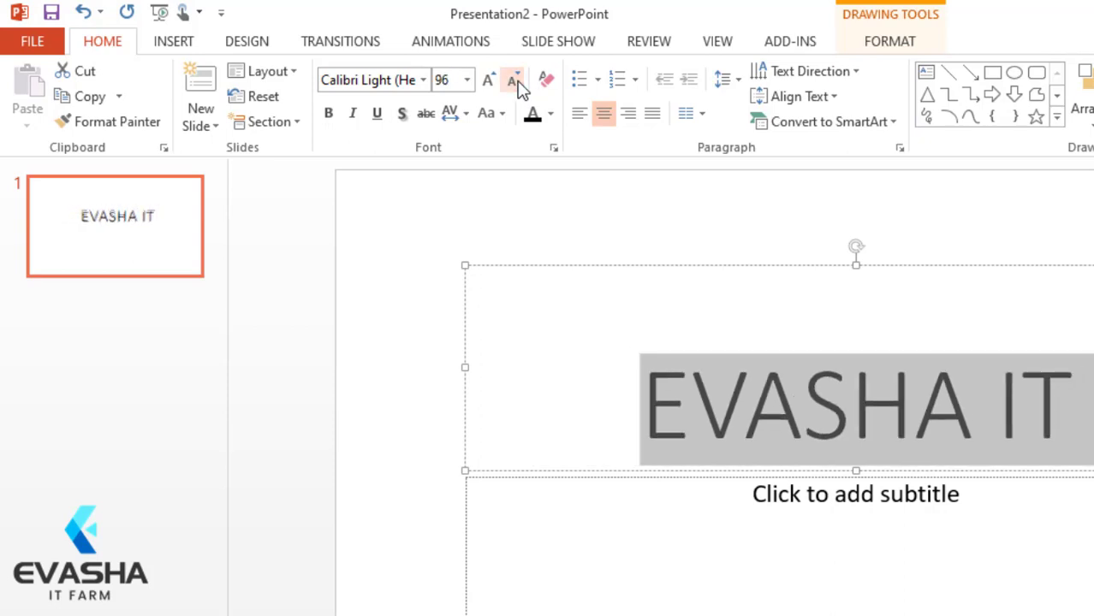
left_click(514, 81)
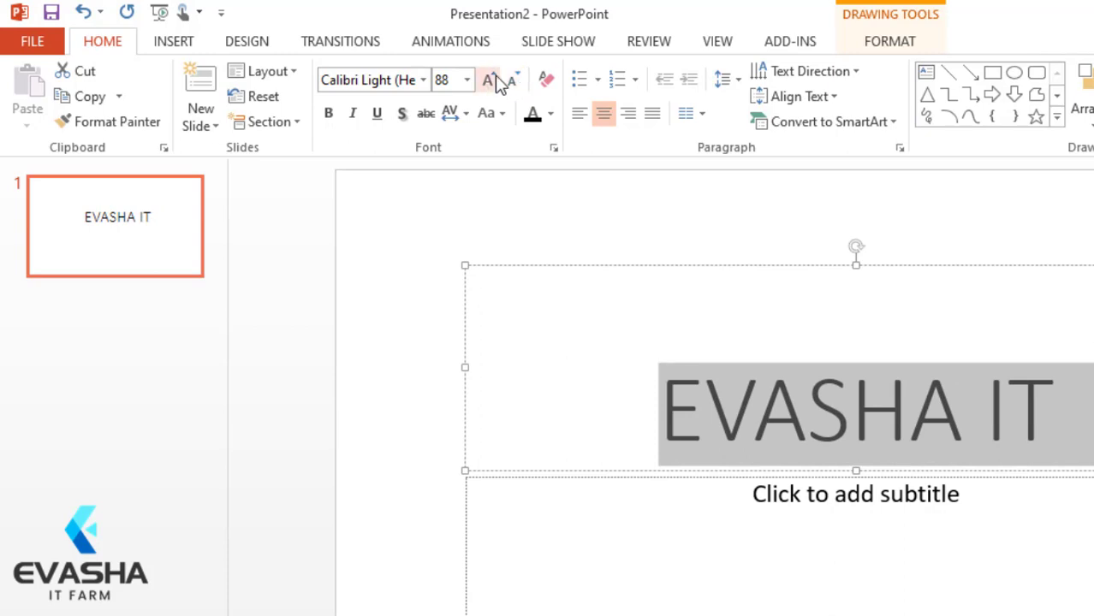
left_click(493, 80)
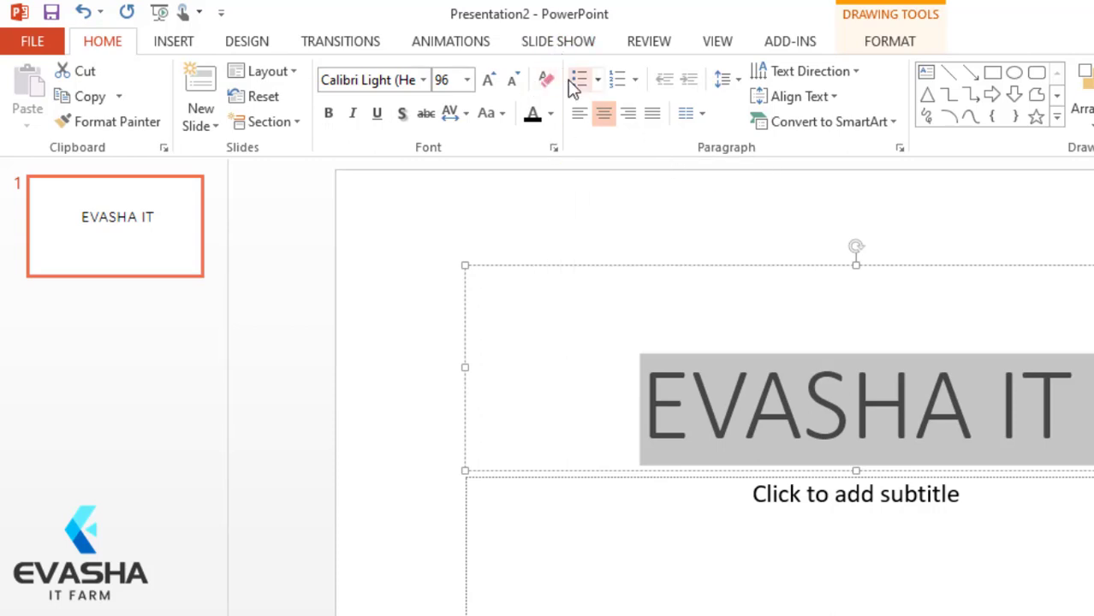
Step: Clear all formatting from the title "EVASHA IT" and deselect the text
left_click(546, 82)
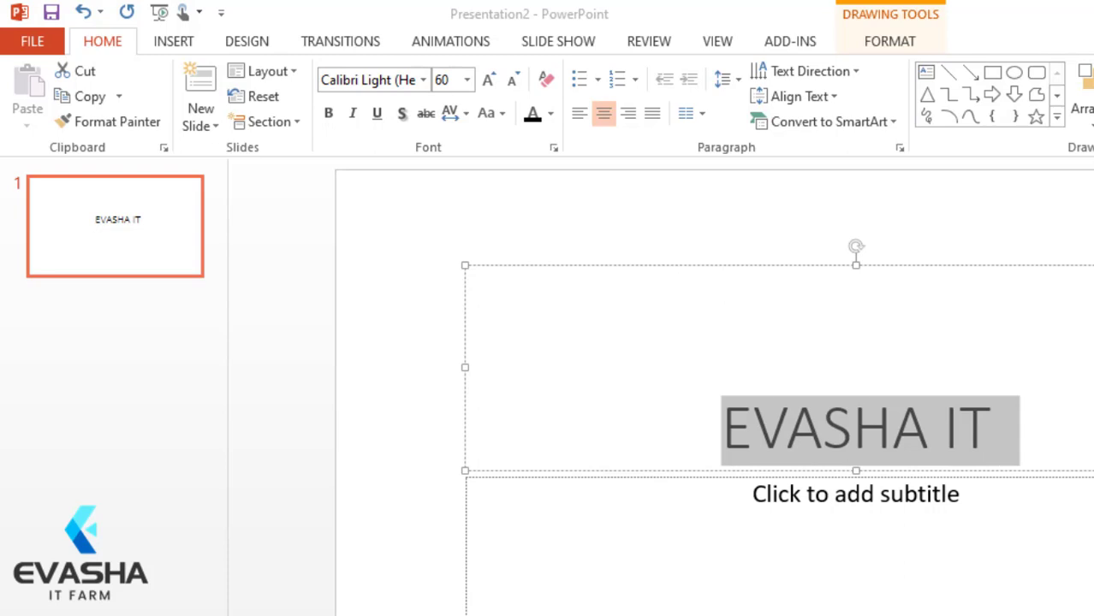
left_click(1082, 444)
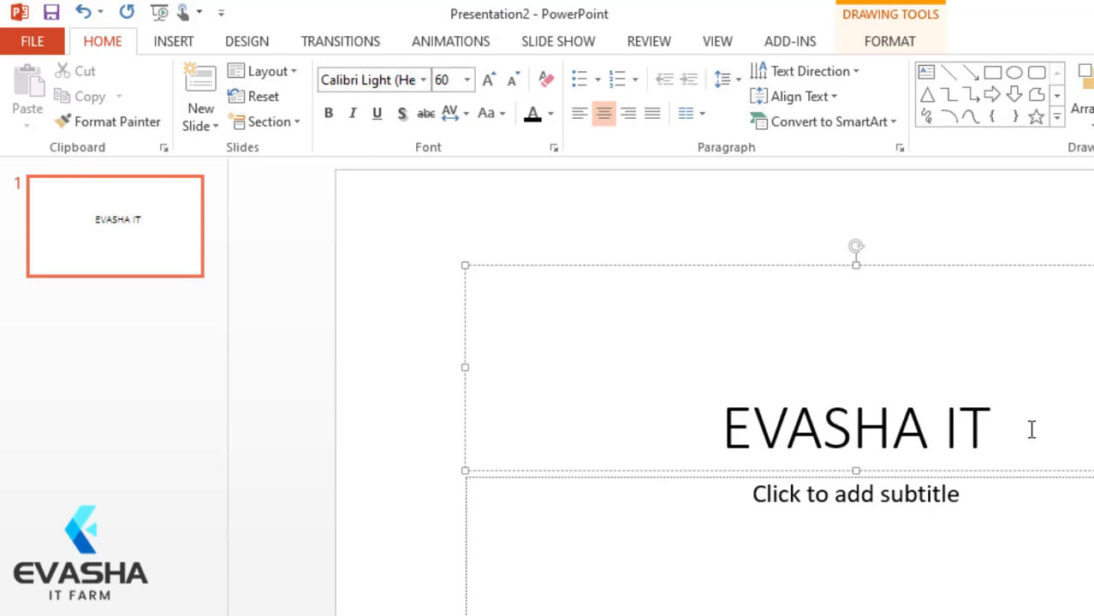
Step: Make the whole slide title "EVASHA IT" bold, and remove the bold formatting again
left_click_drag(1008, 428, 895, 427)
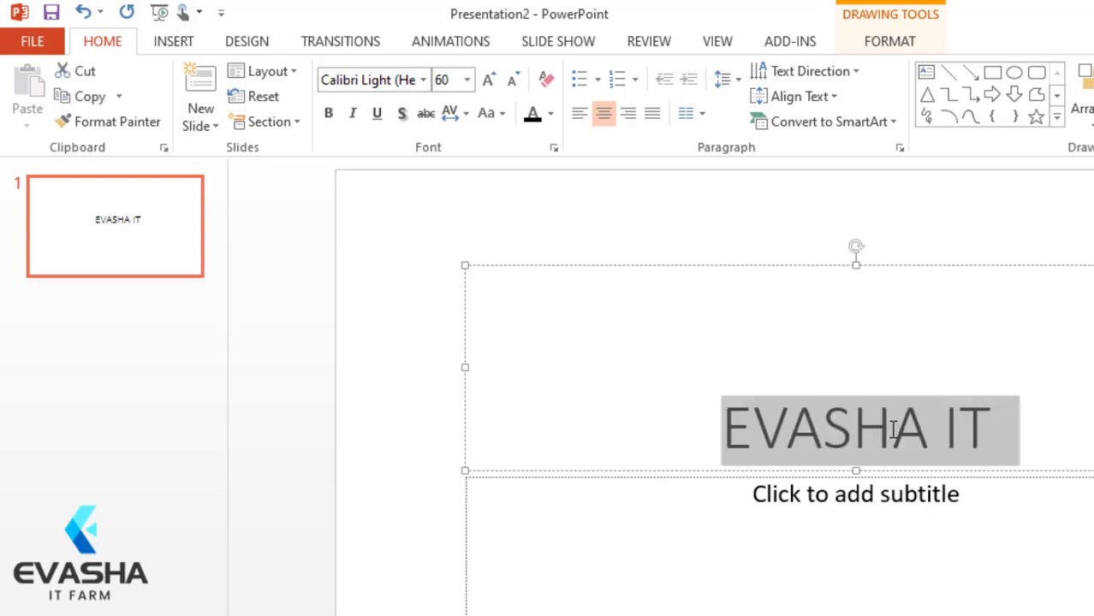
left_click(328, 114)
left_click(628, 388)
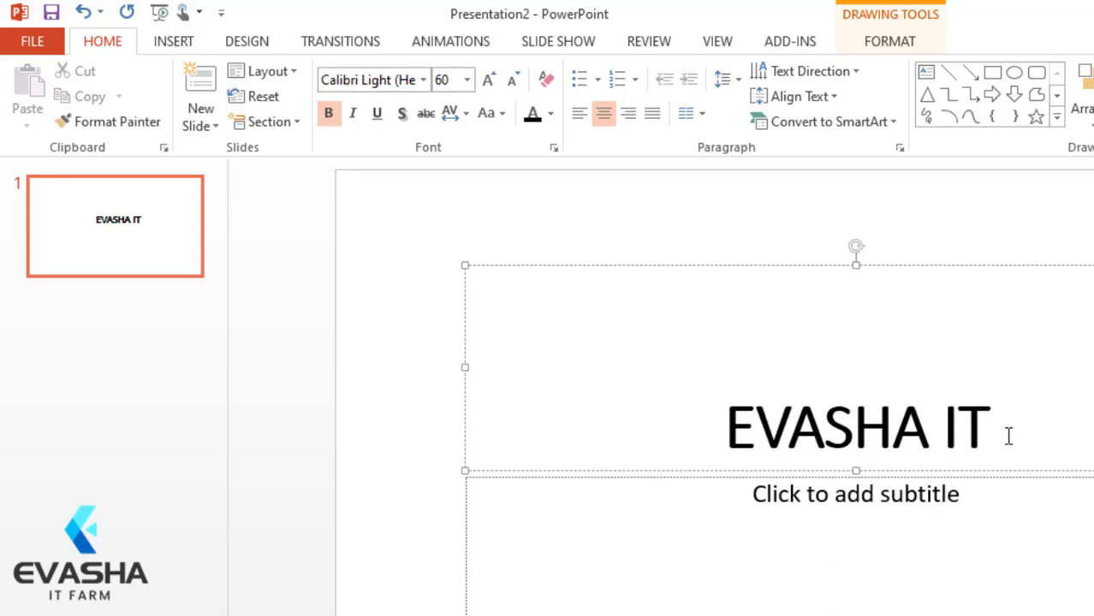
left_click_drag(1016, 420, 724, 420)
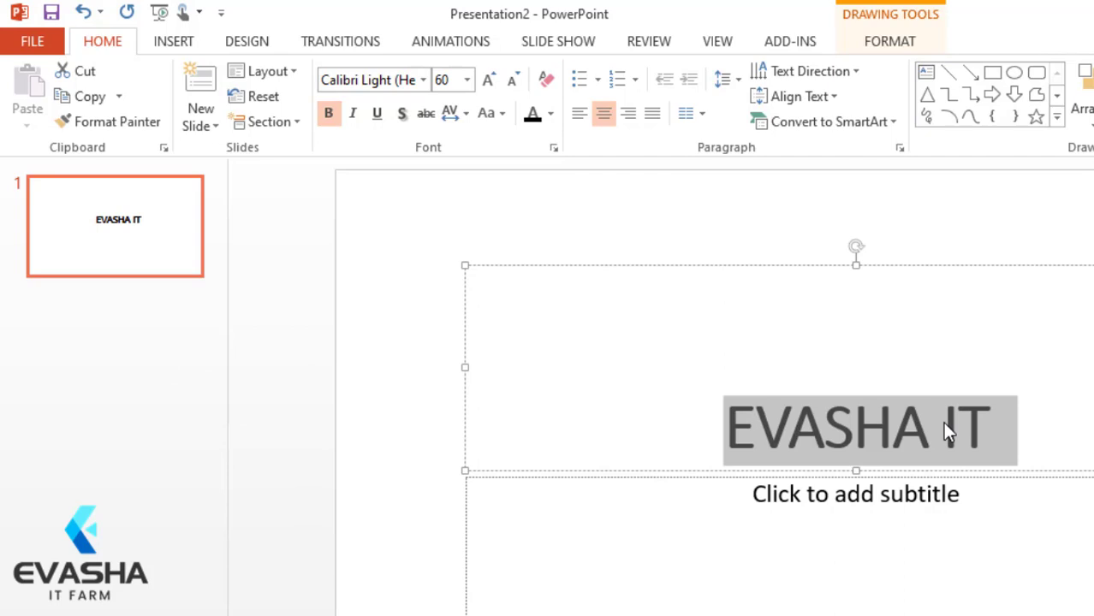
left_click(329, 114)
left_click(1063, 418)
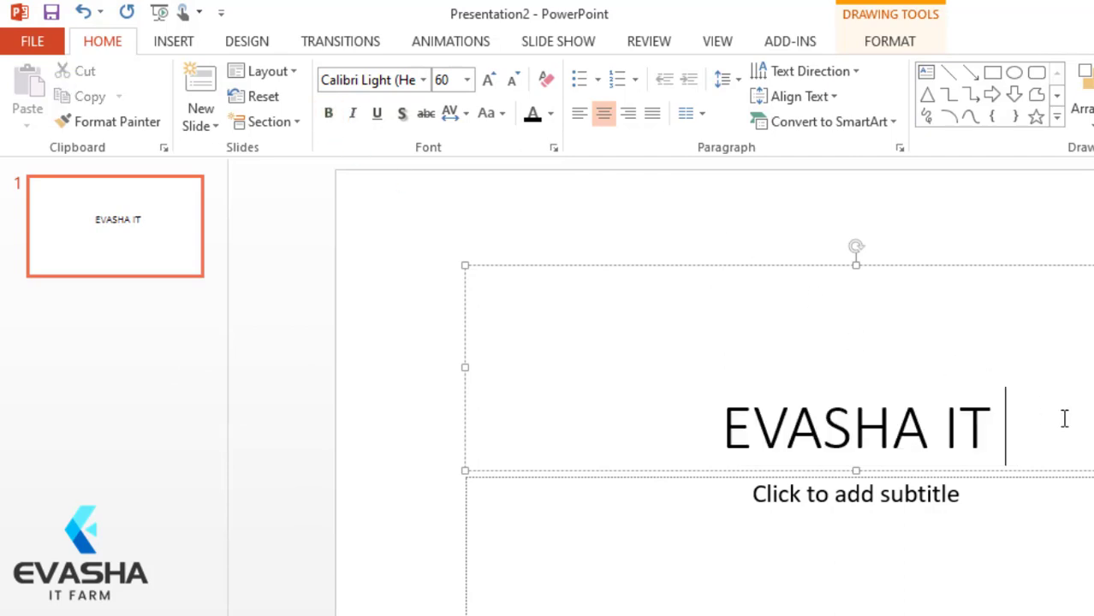
Step: Apply italic to the slide title "EVASHA IT", turn it off again, and deselect the text
left_click_drag(1045, 417, 779, 419)
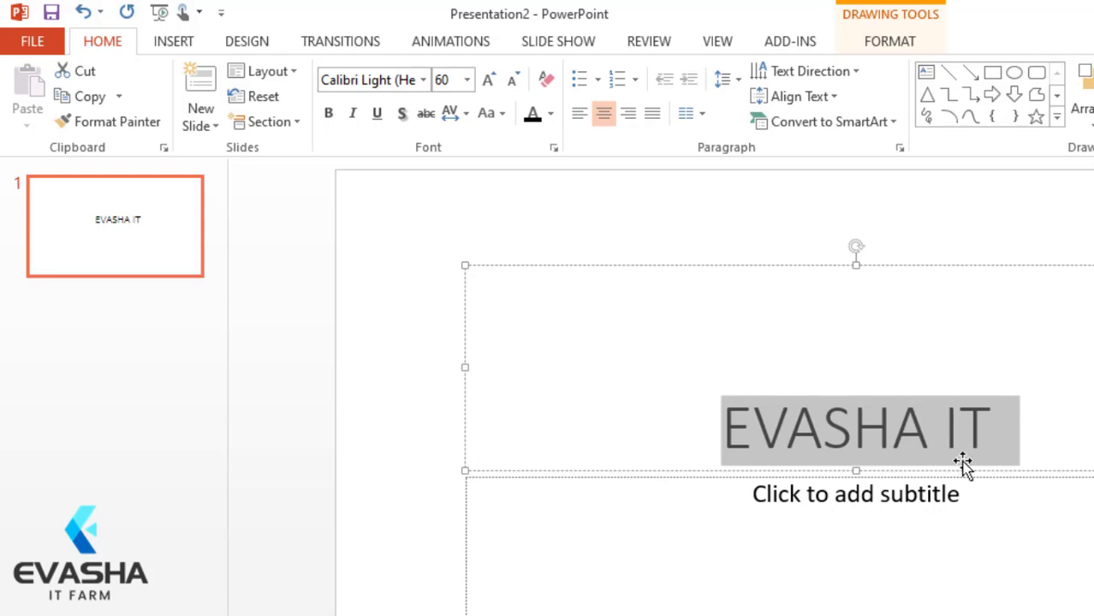
left_click(352, 117)
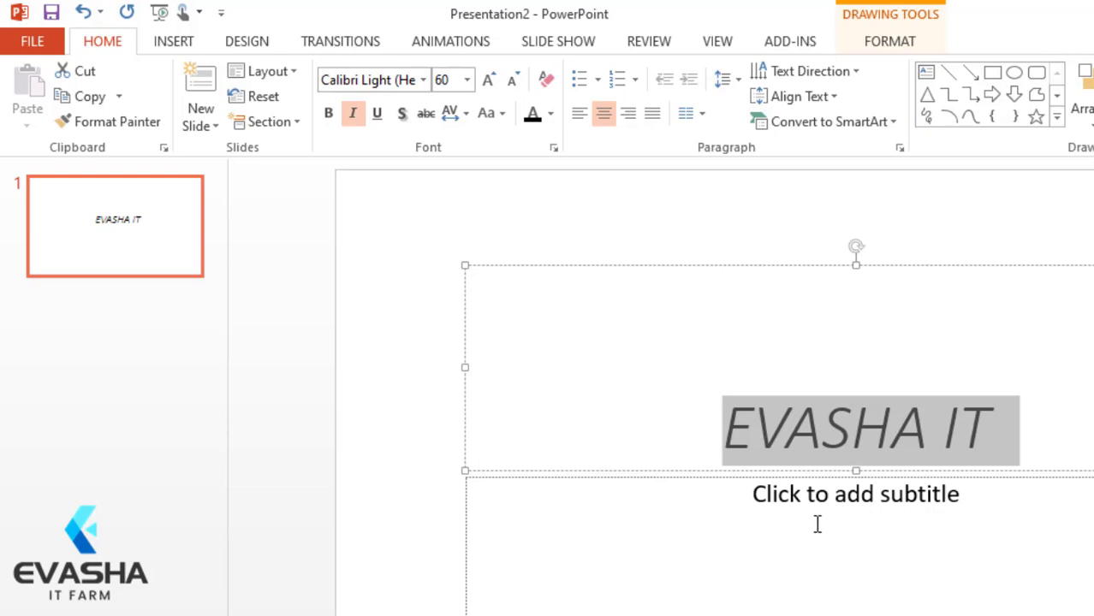
left_click(353, 113)
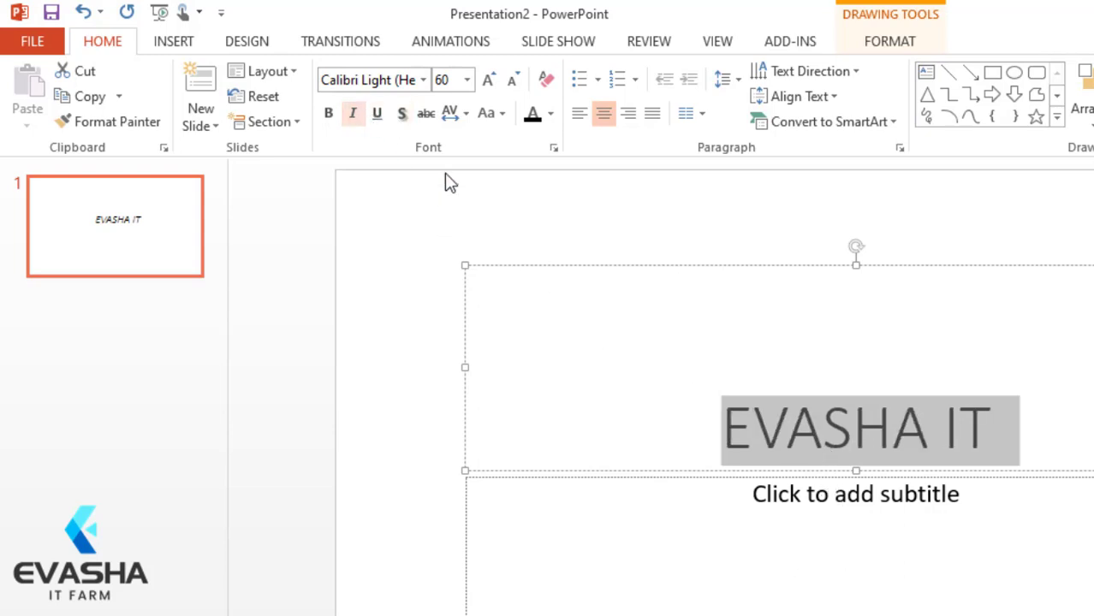
left_click(1048, 434)
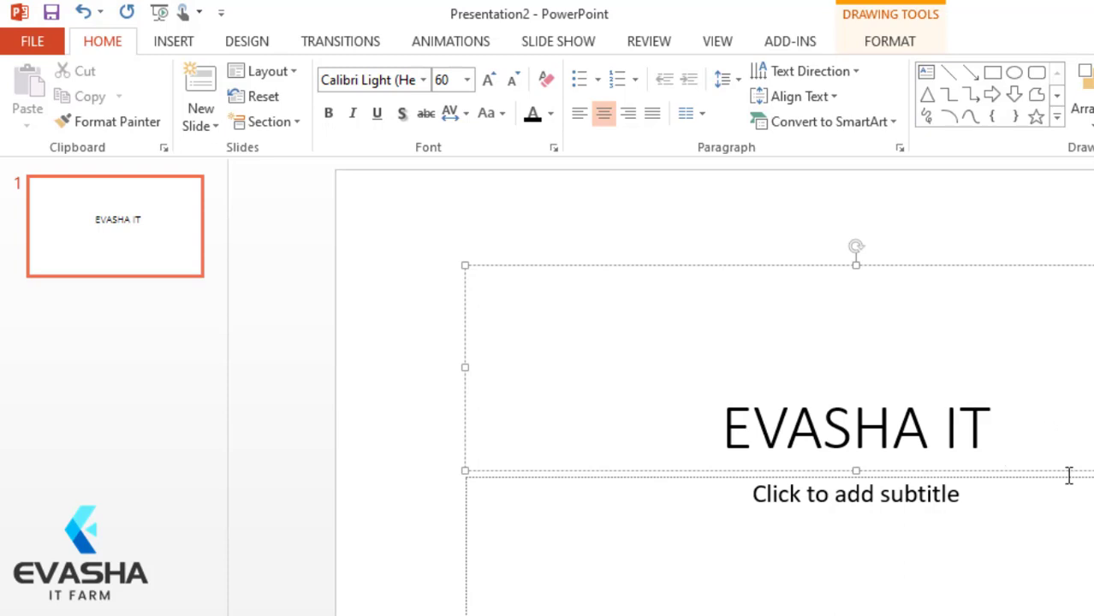
Step: Underline the slide title "EVASHA IT" and remove the underline again
left_click_drag(993, 431, 813, 437)
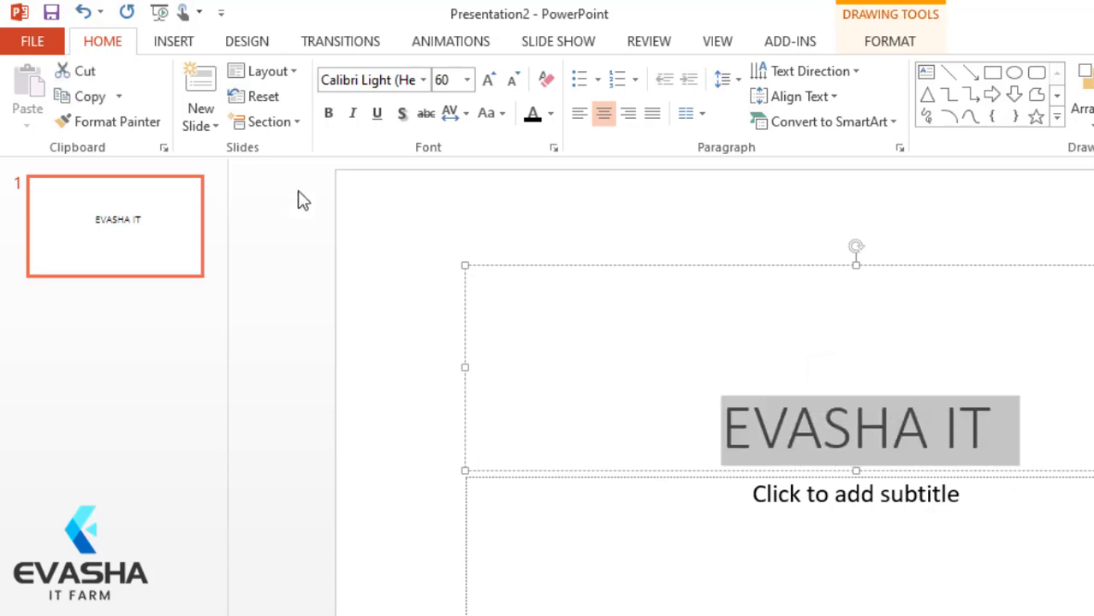
left_click(378, 115)
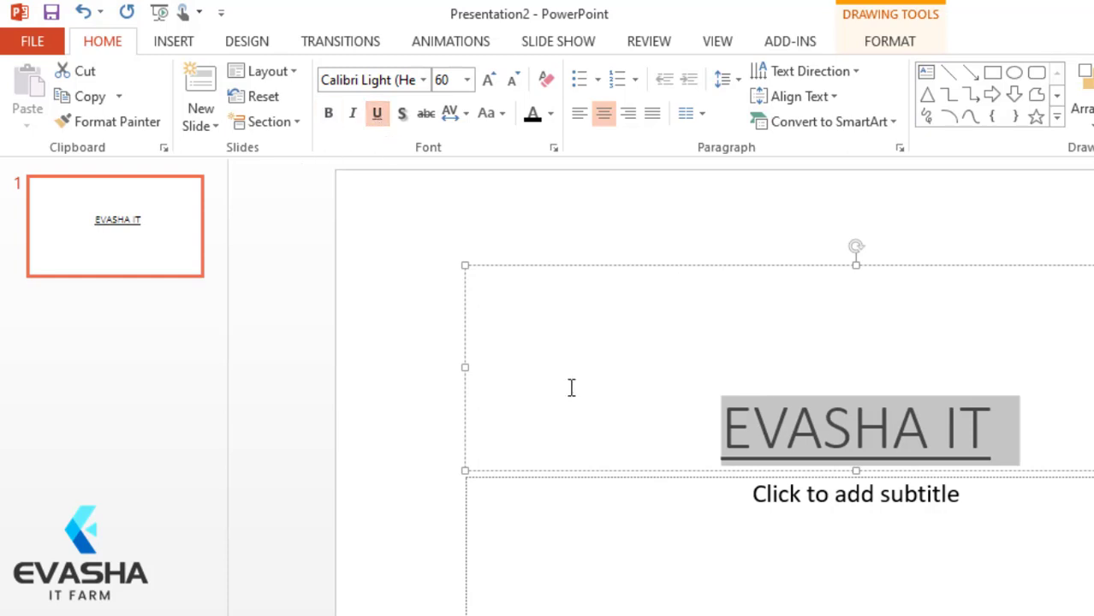
left_click(1048, 461)
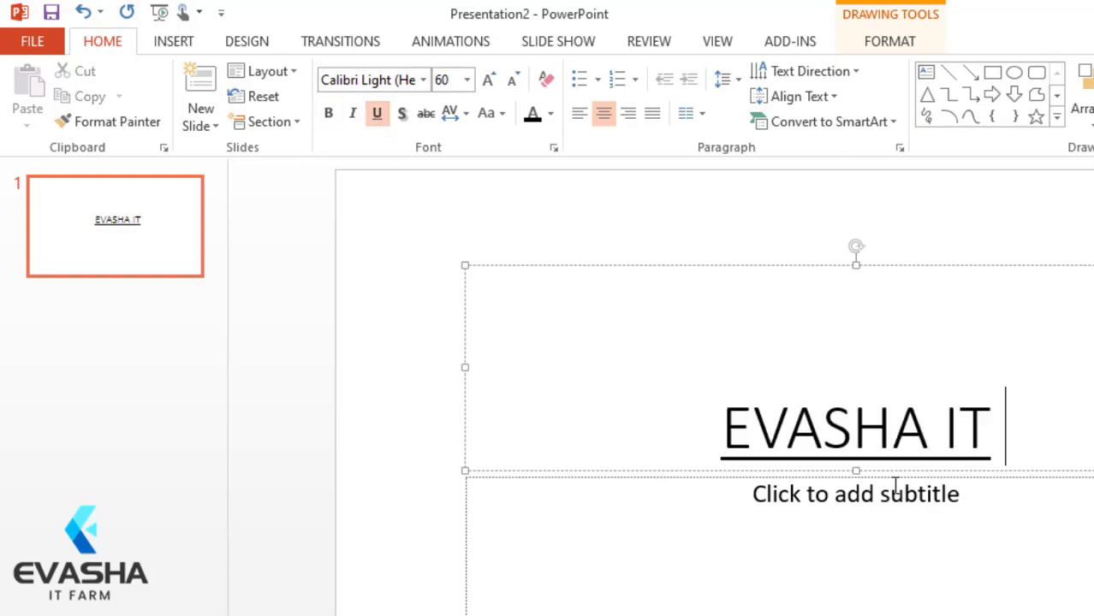
left_click_drag(1001, 446, 701, 445)
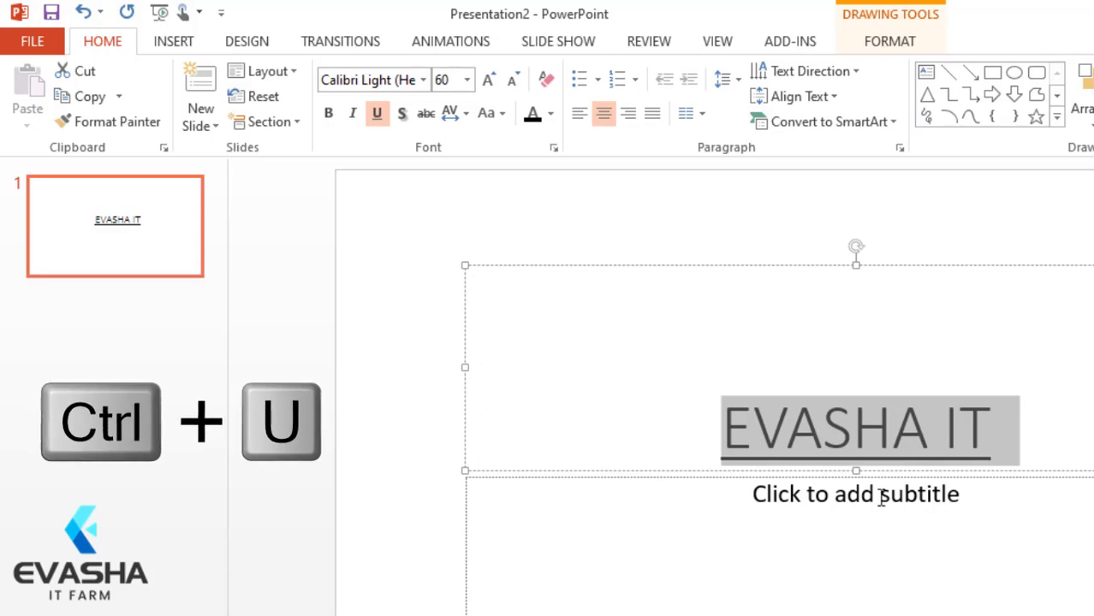
left_click(375, 116)
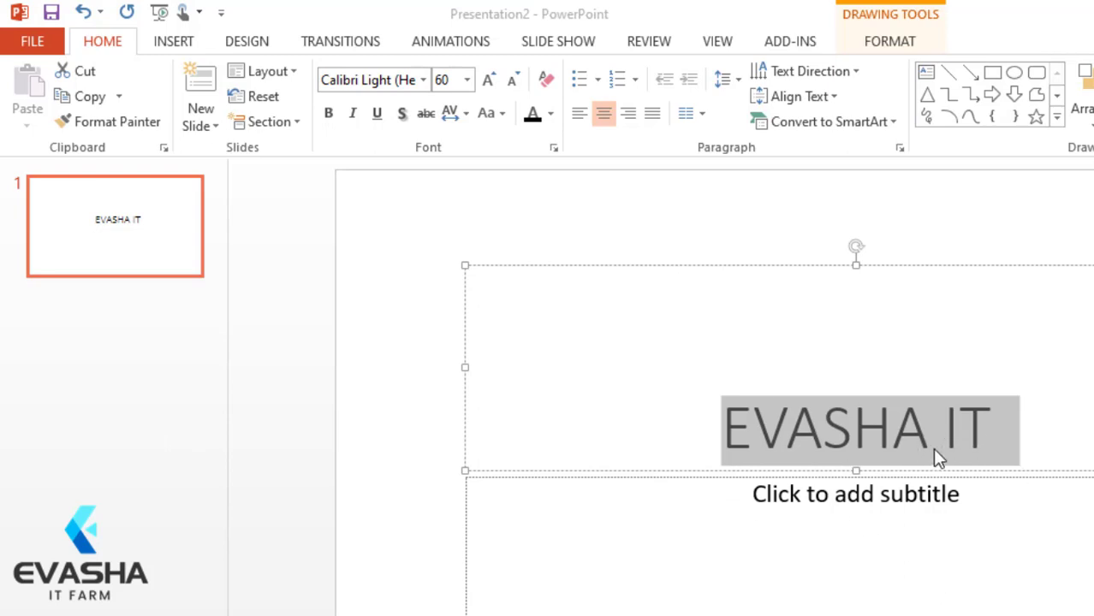
Step: Apply strikethrough to the slide title "EVASHA IT", remove it again, and deselect the text
left_click(426, 114)
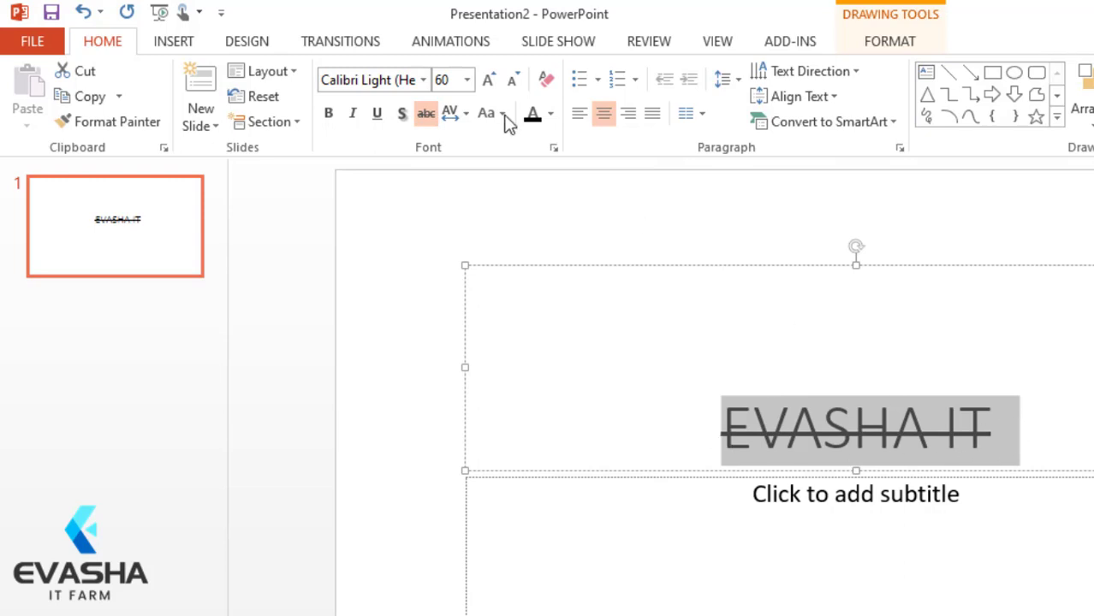
left_click(427, 115)
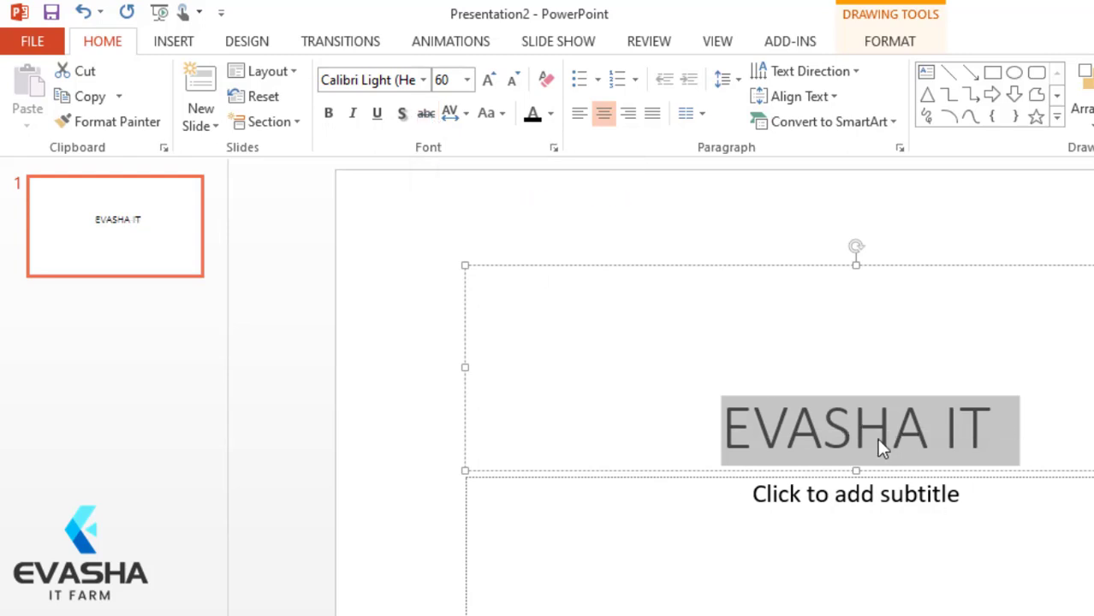
left_click(628, 374)
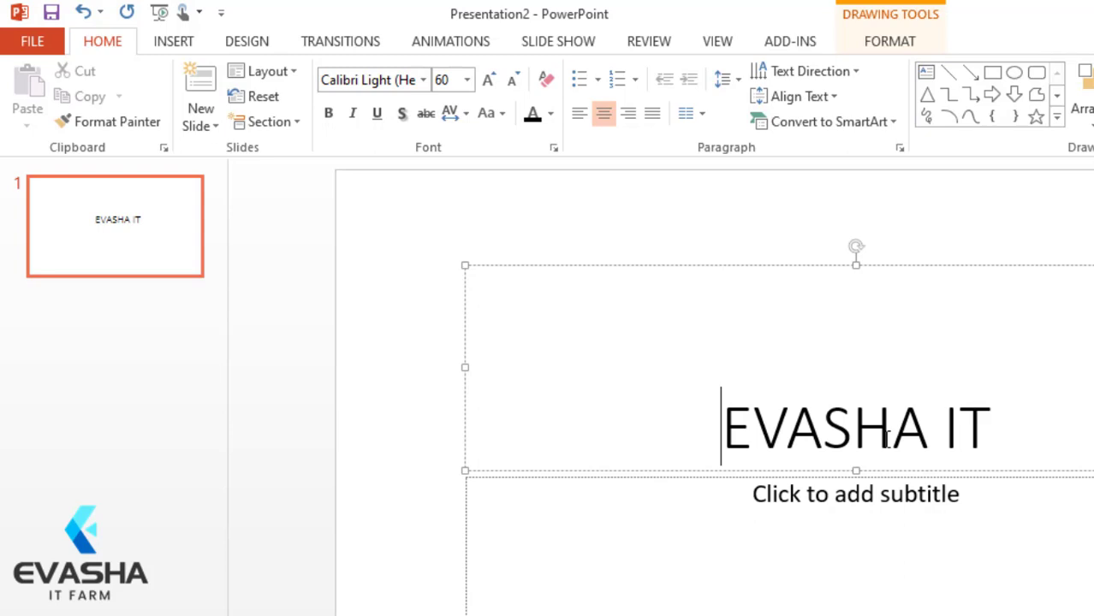
Step: Select the word "EVASHA" in the title, preview the preset character spacings on it and open the detailed spacing settings
left_click_drag(927, 432, 753, 433)
left_click(1031, 459)
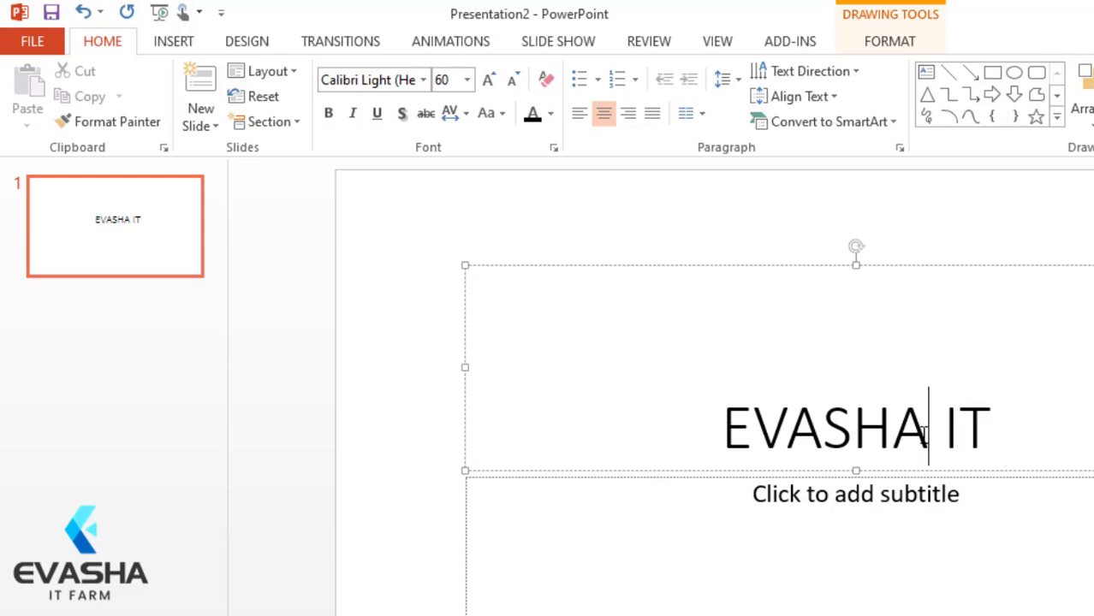
left_click_drag(927, 432, 723, 432)
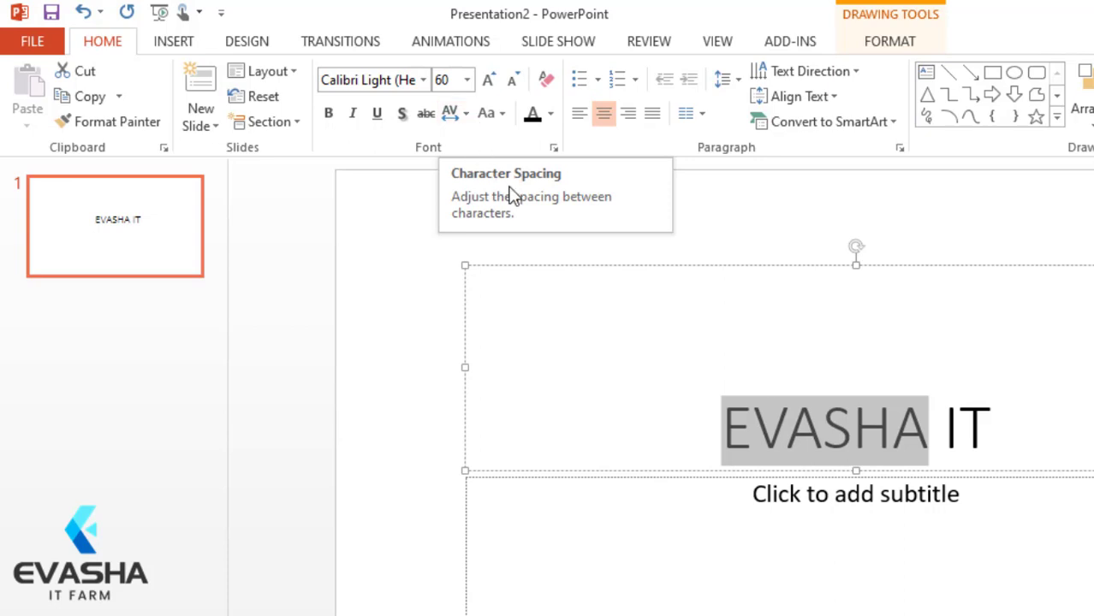
left_click(468, 114)
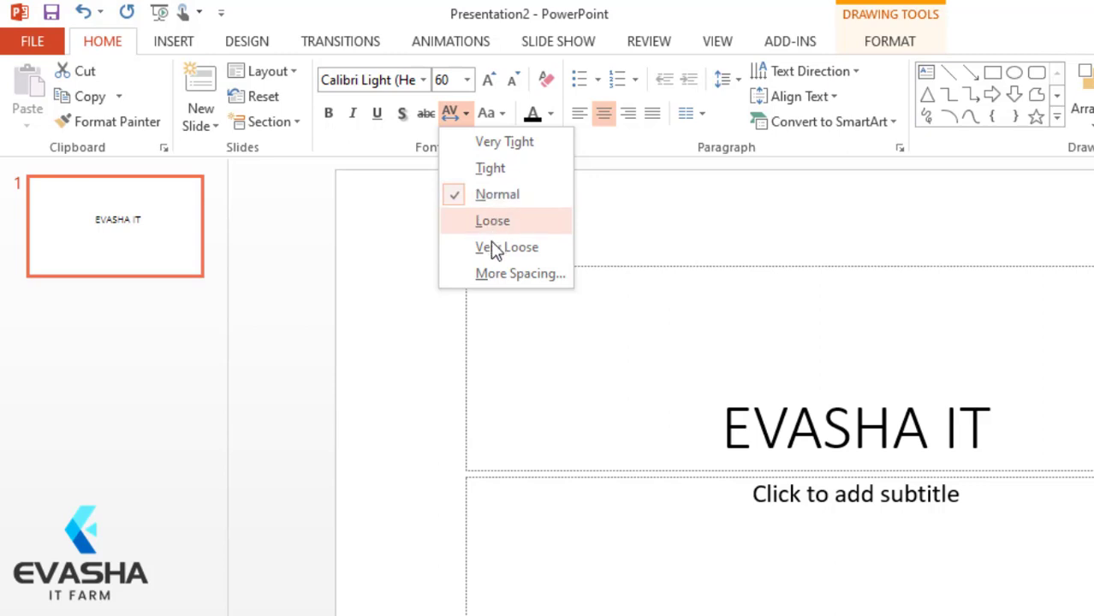
left_click(492, 274)
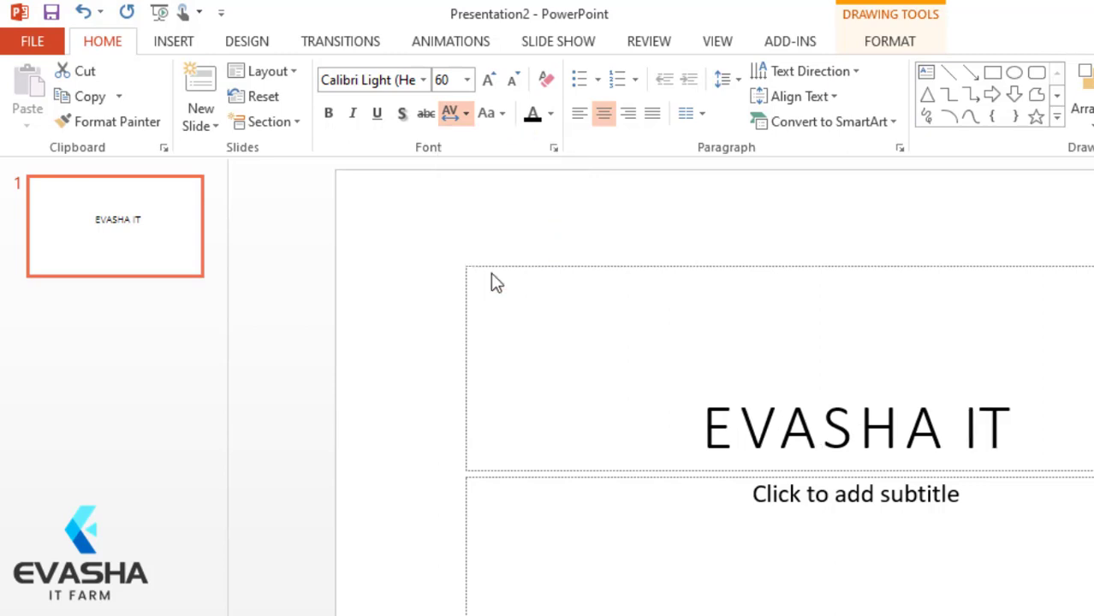
Step: Examine the available spacing types in the Font dialog's character spacing settings and close the dialog without applying changes
left_click_drag(666, 240, 232, 147)
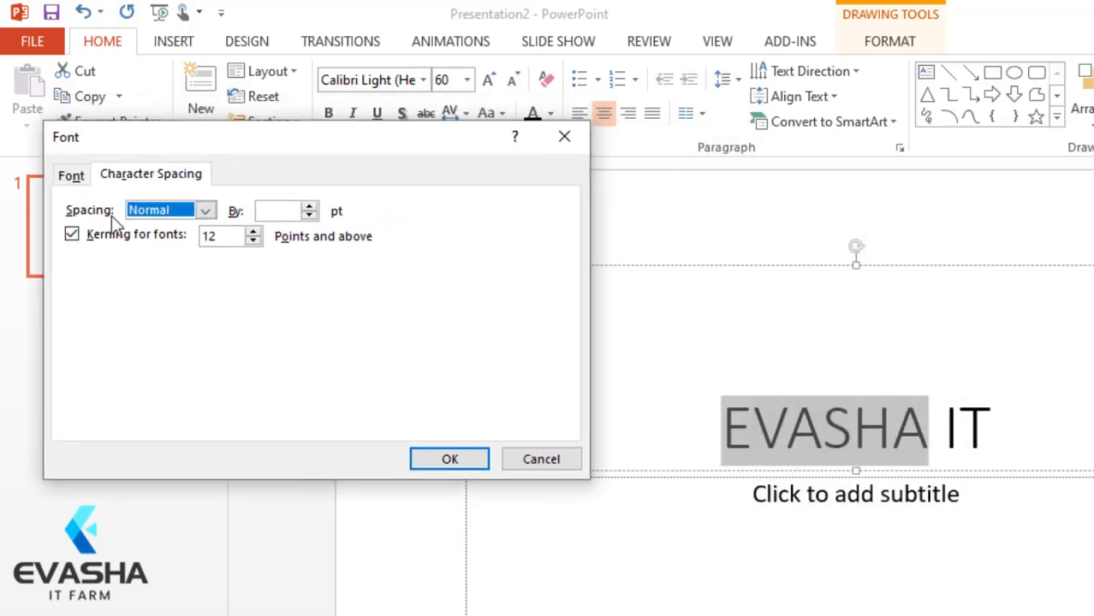
left_click(204, 212)
left_click(203, 213)
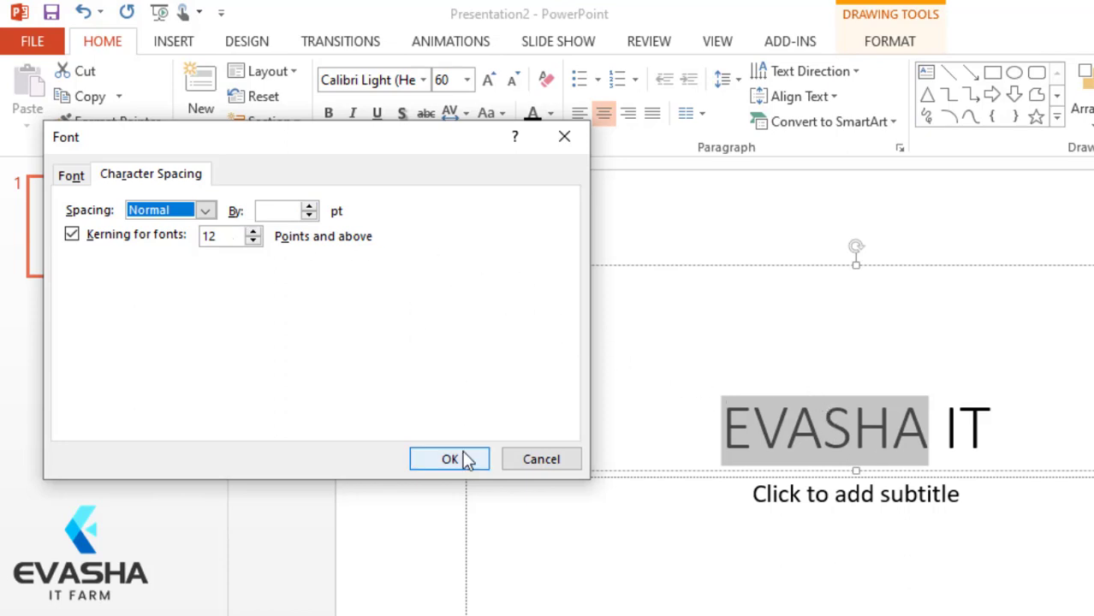
left_click(566, 141)
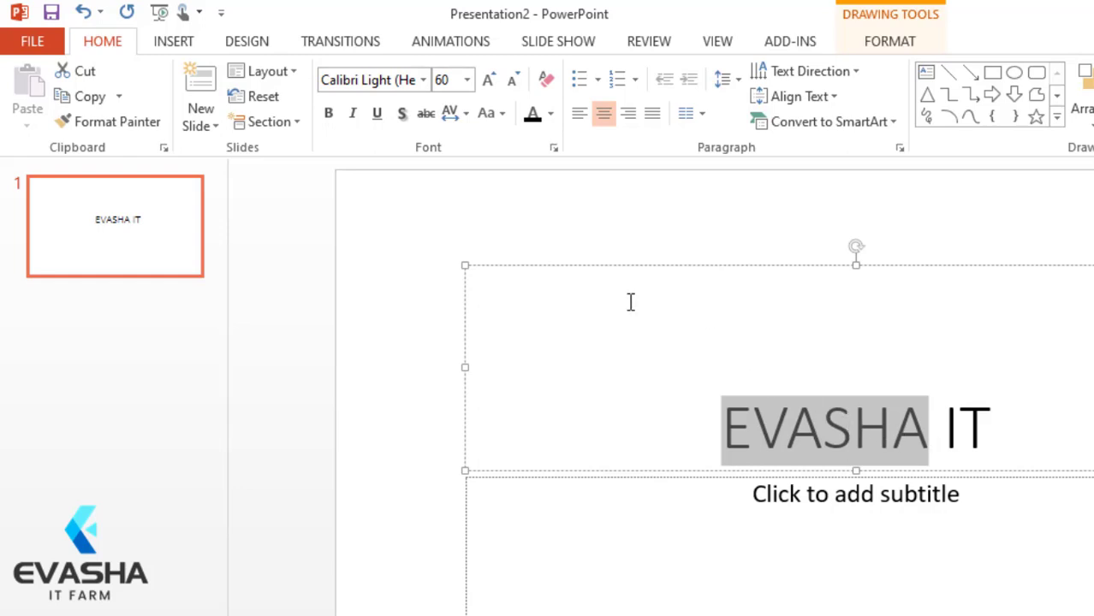
Step: Select the whole slide title "EVASHA IT" and preview the Change Case options, such as Sentence case, without applying any
left_click_drag(1024, 432, 756, 430)
left_click(501, 117)
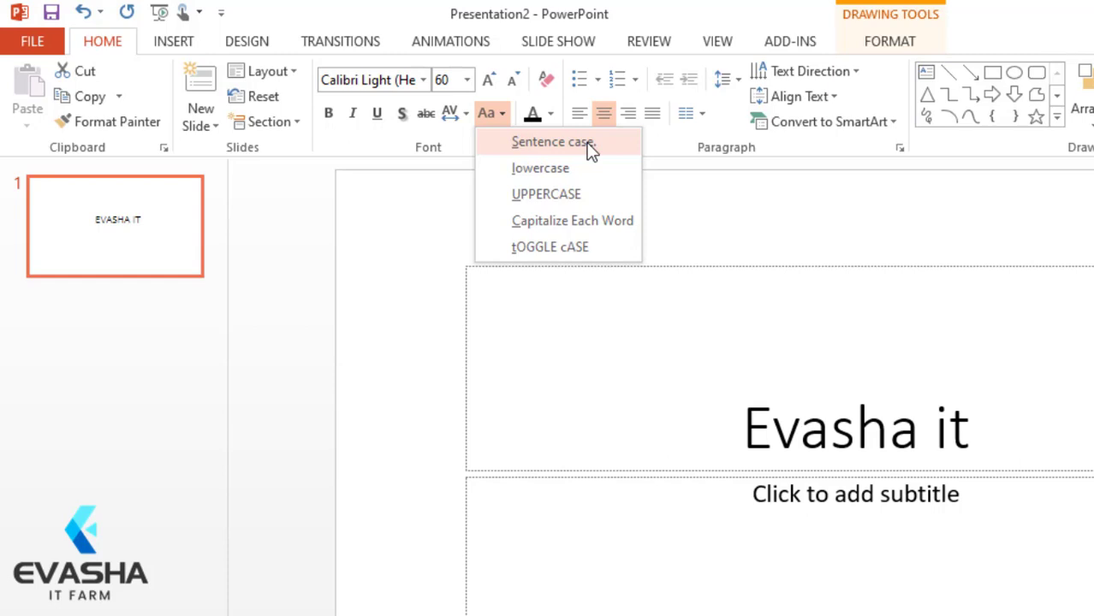
left_click(354, 385)
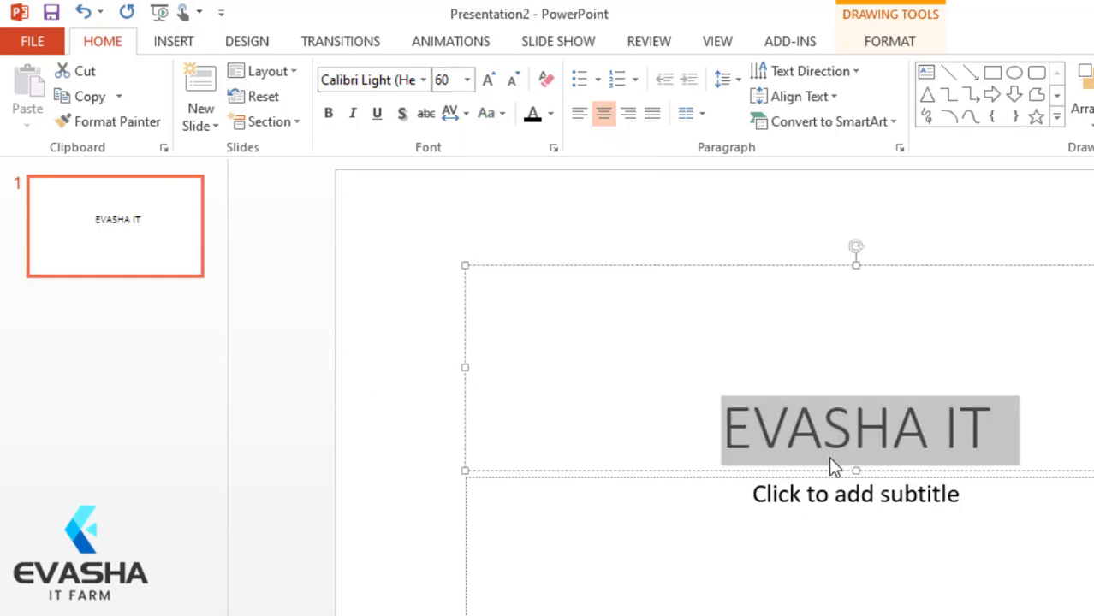
left_click(1061, 438)
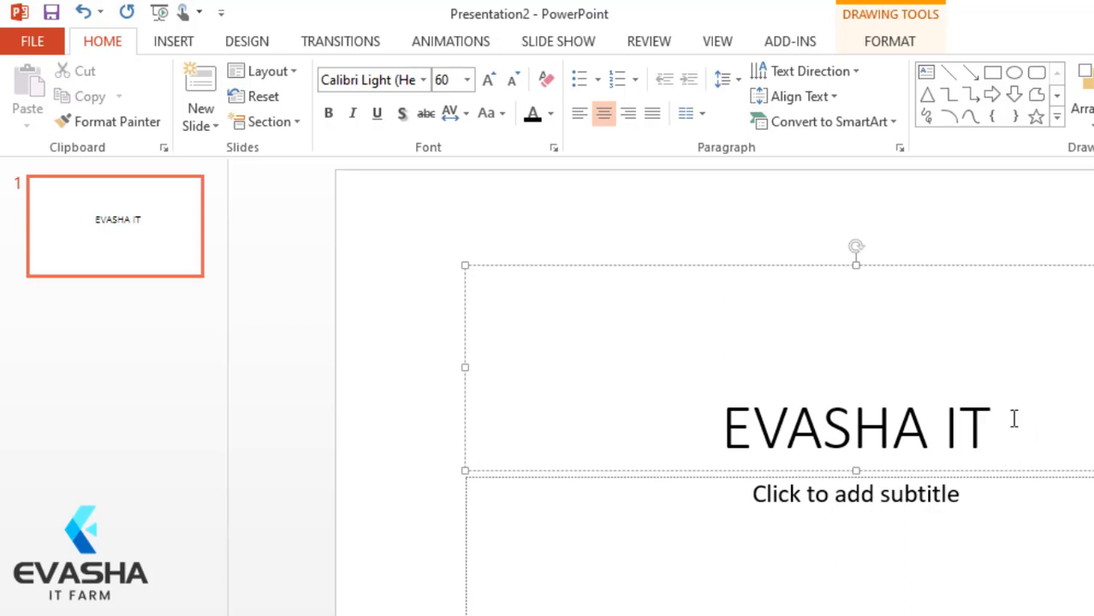
triple_click(793, 421)
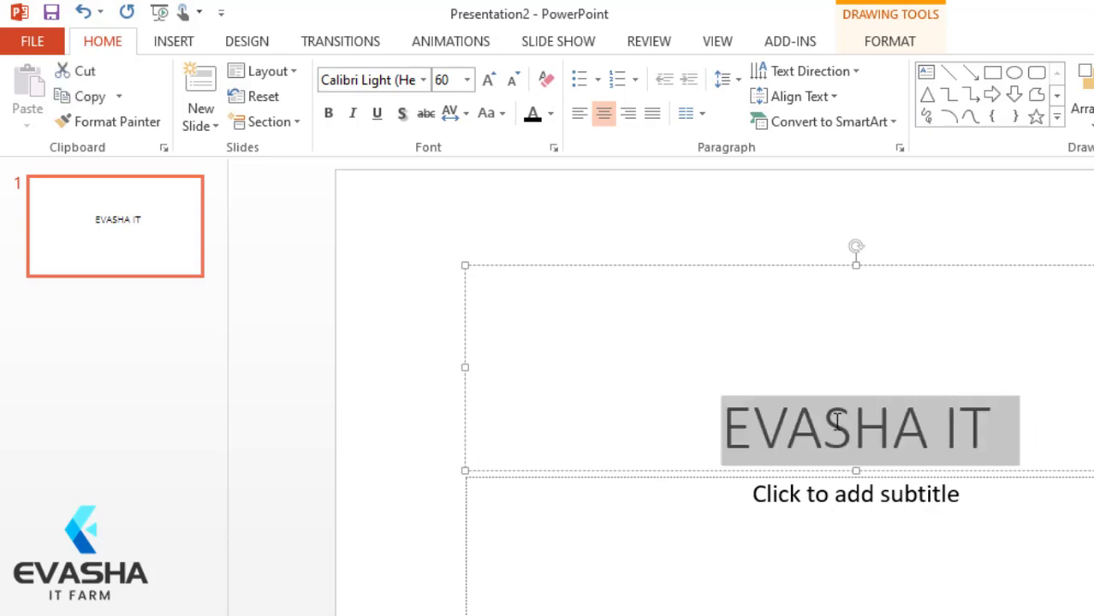
left_click(505, 118)
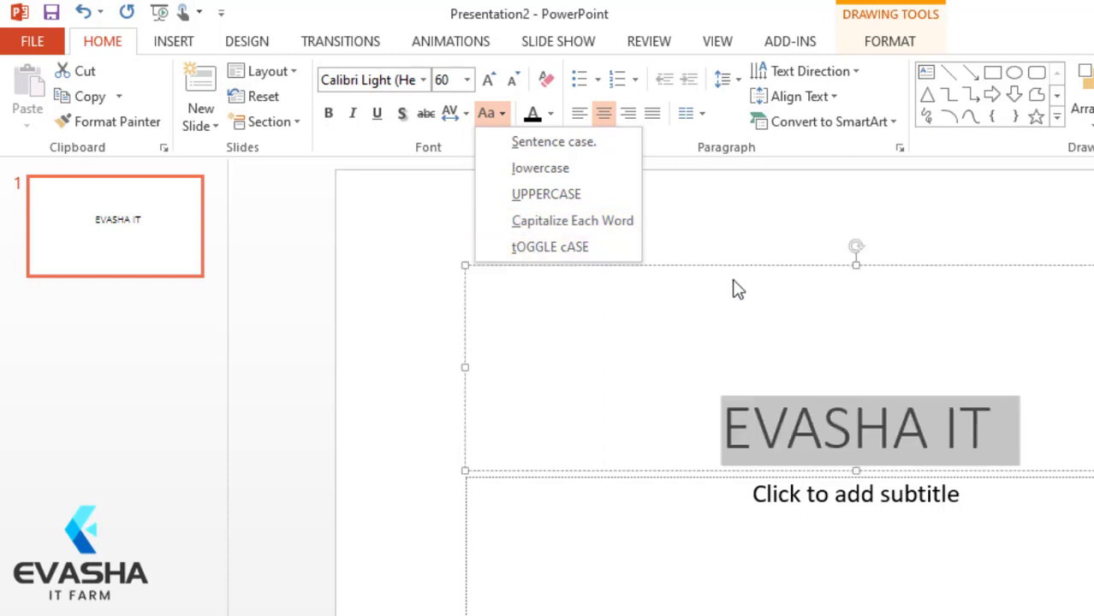
left_click(819, 245)
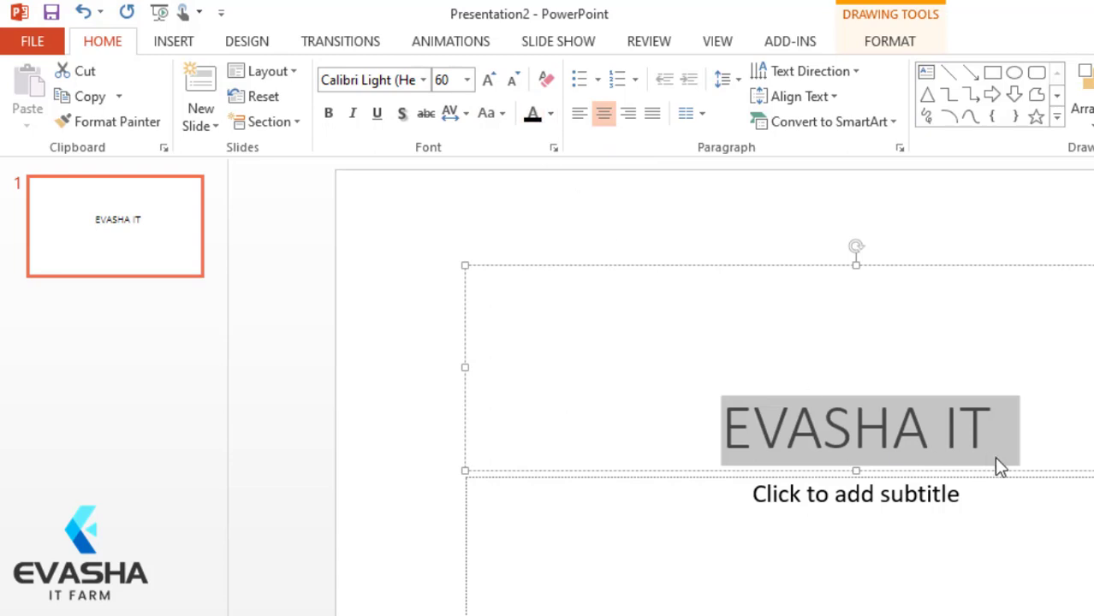